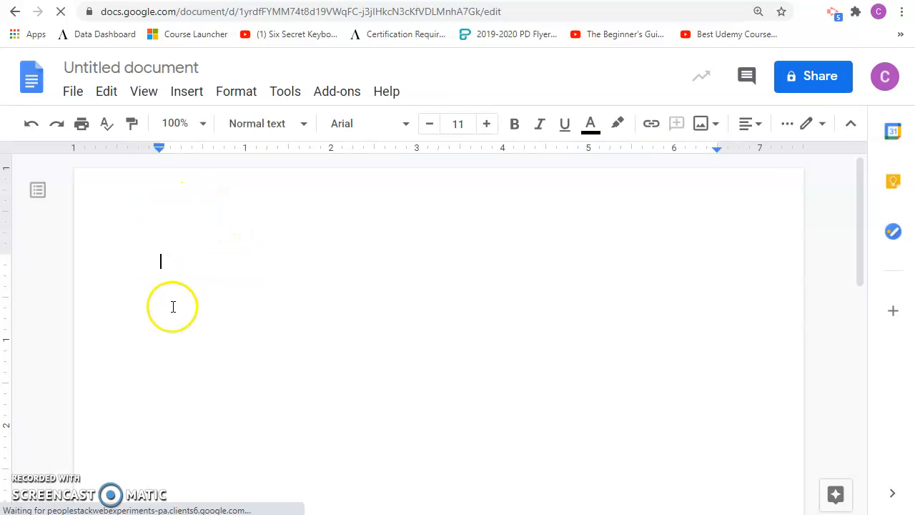
Set the document's page color to blue in the page setup.
left_click(73, 94)
scroll(143, 243, "down", 3)
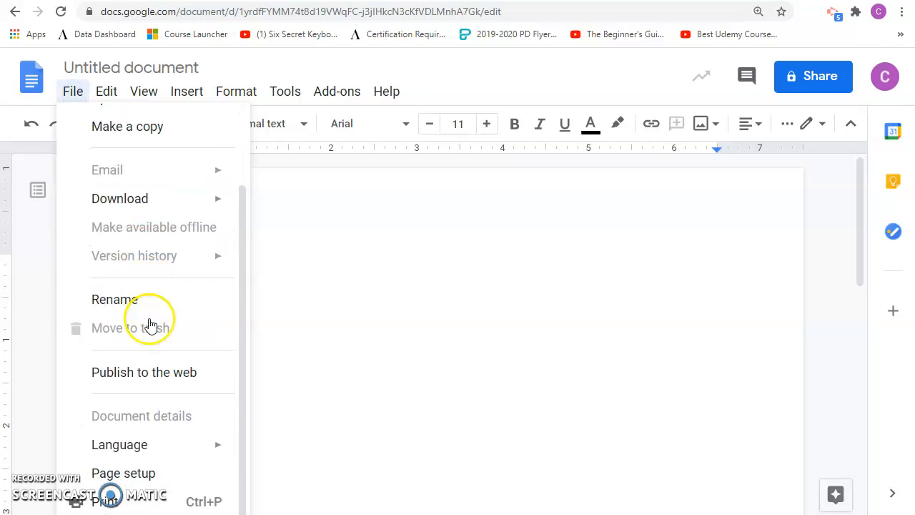
left_click(119, 475)
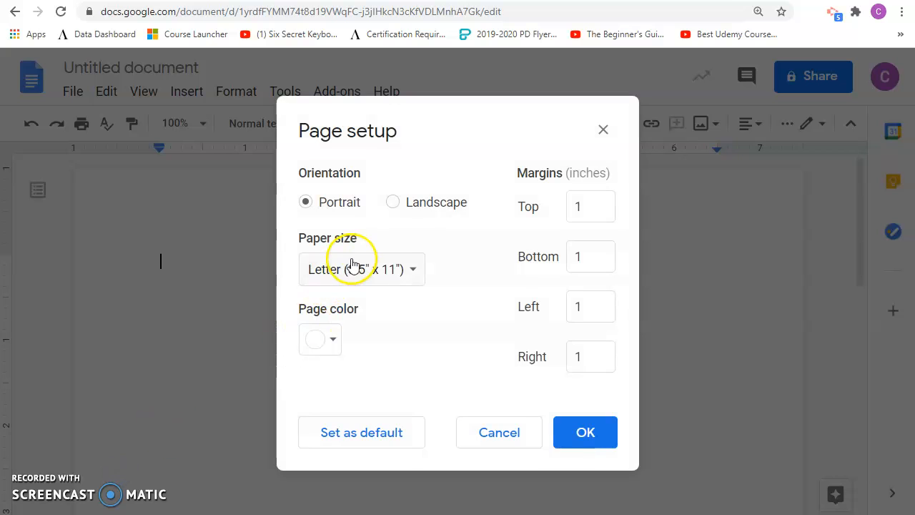
left_click(331, 341)
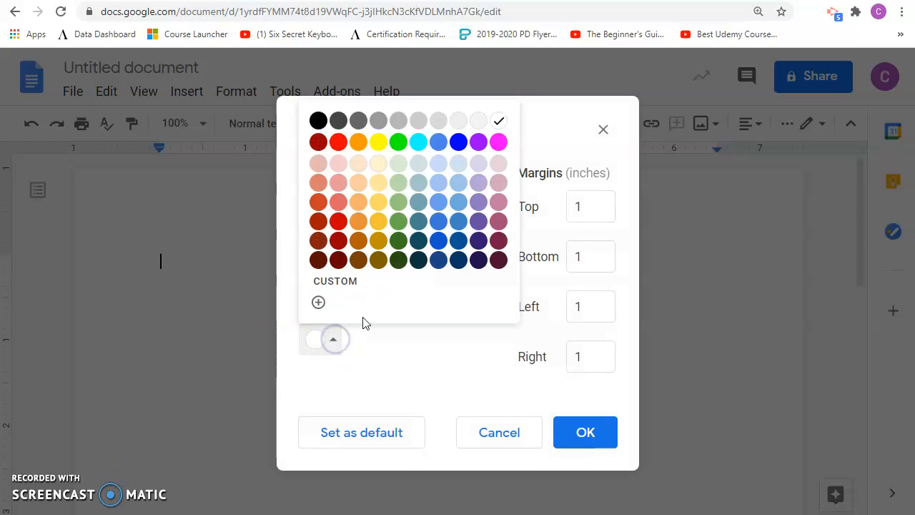
left_click(457, 143)
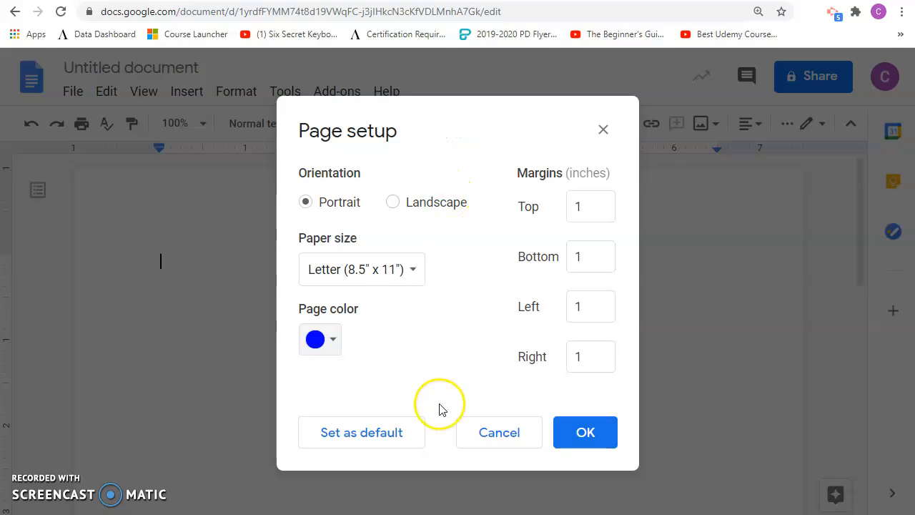
left_click(585, 441)
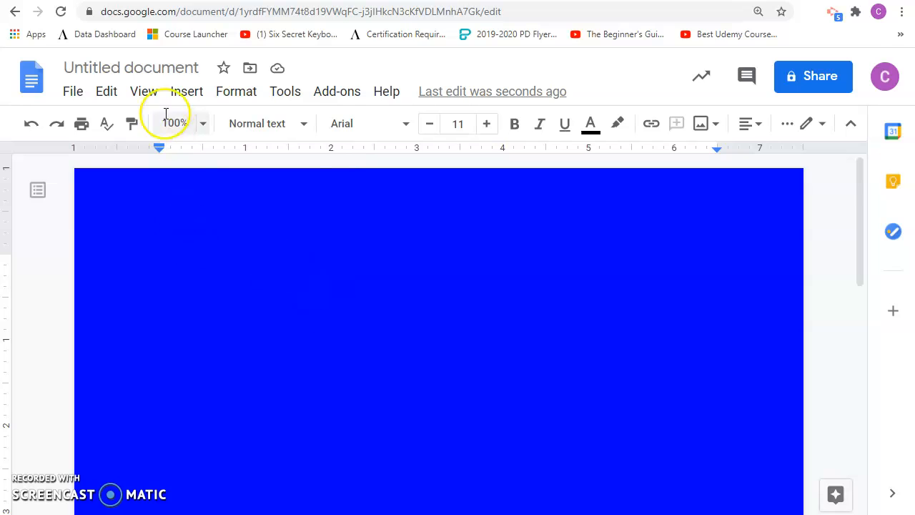
Insert a table with 3 columns and 13 rows.
left_click(184, 92)
mouse_move(283, 156)
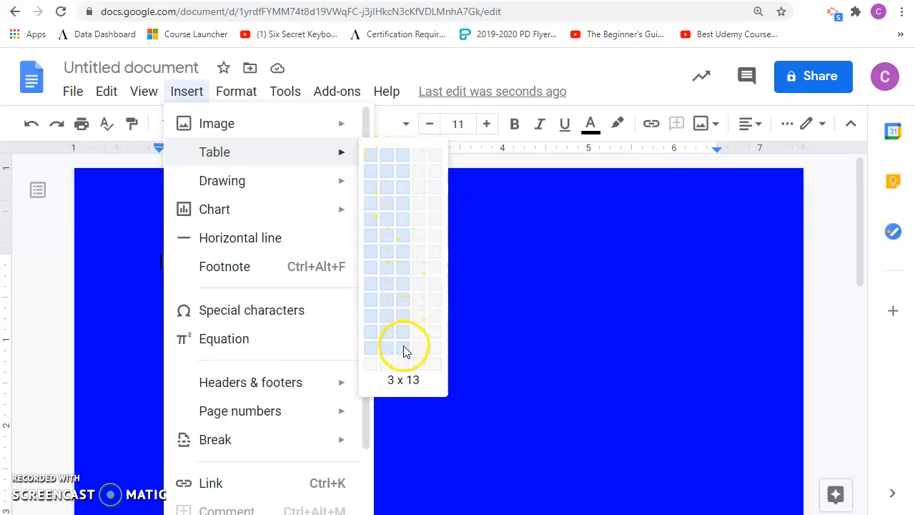
left_click(404, 349)
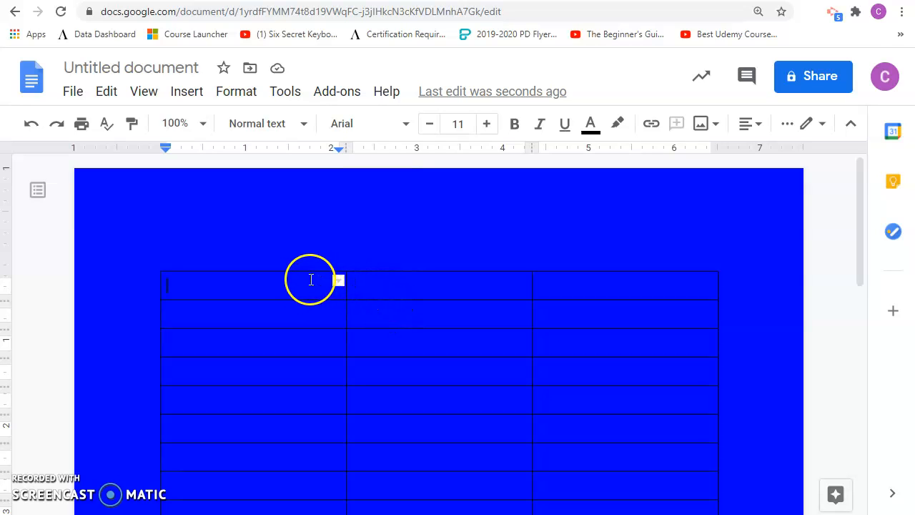
Merge the three cells of the table's first row and center its text.
left_click_drag(289, 291, 615, 297)
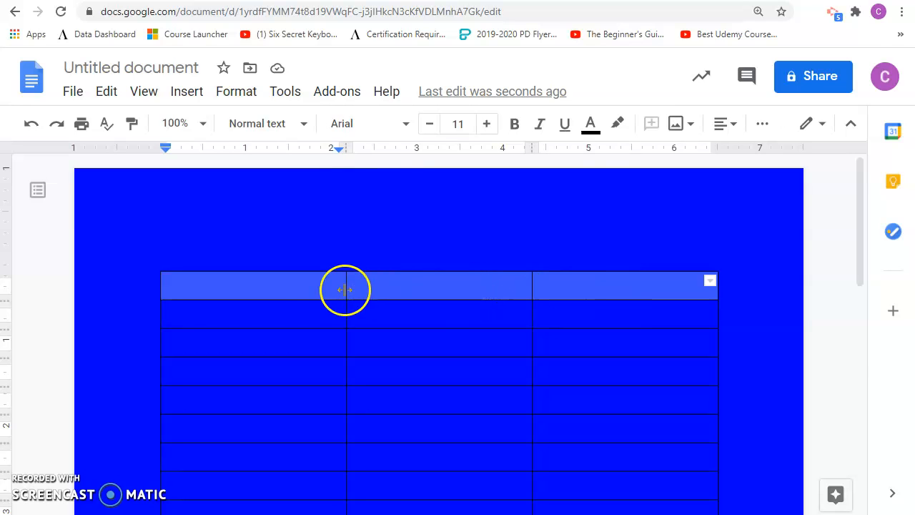
right_click(321, 286)
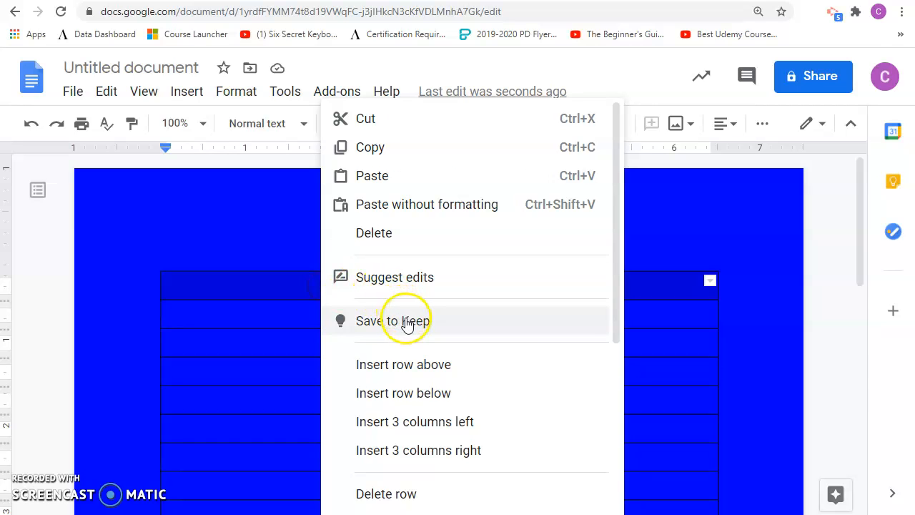
scroll(404, 323, "down", 2)
scroll(400, 343, "down", 1)
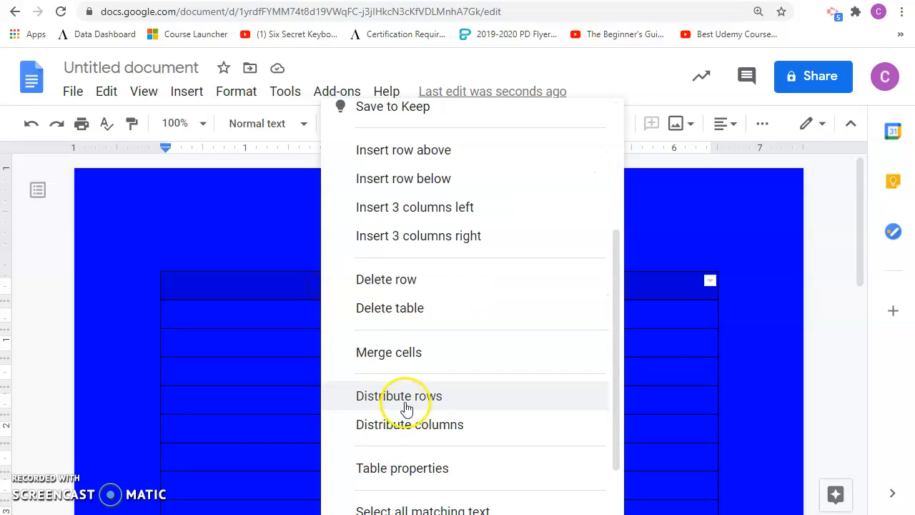
left_click(398, 354)
left_click(393, 288)
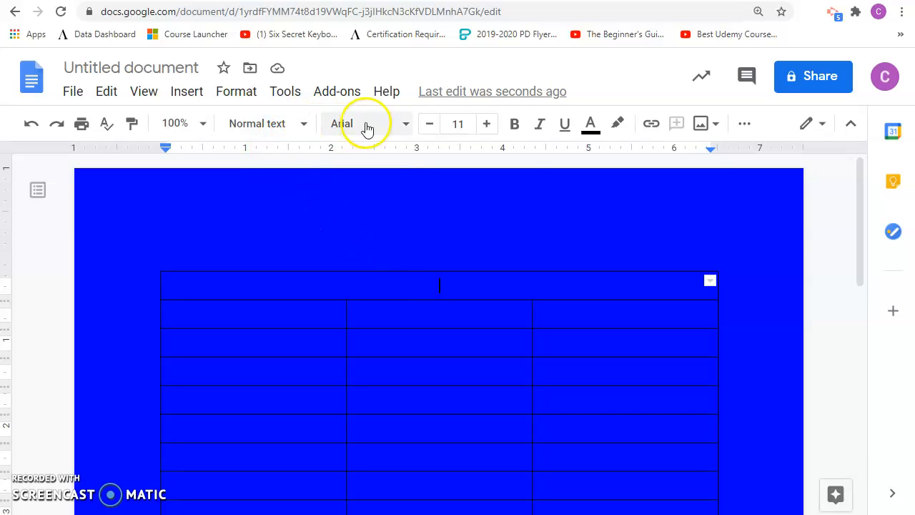
Enter the heading "Angkor Cafe" in the merged first row using the Pacifico font at size 30.
left_click(405, 125)
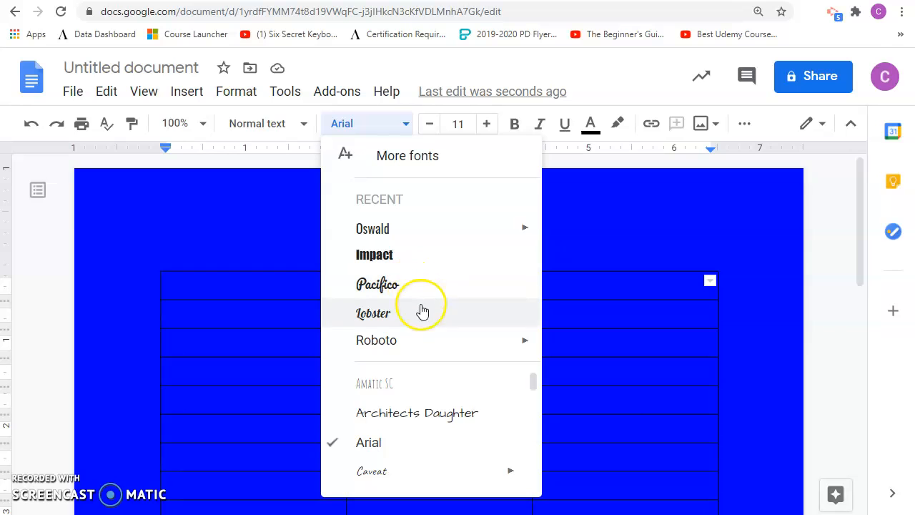
scroll(422, 403, "down", 5)
scroll(419, 438, "down", 6)
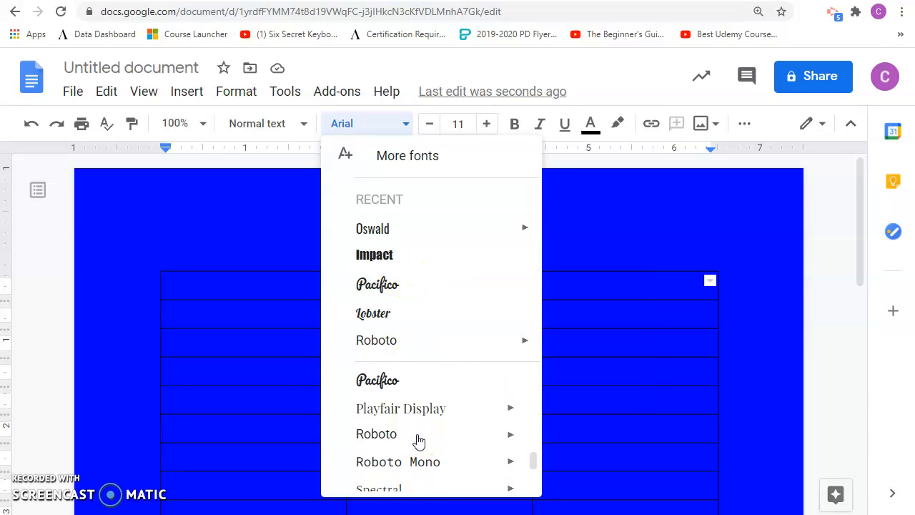
scroll(414, 436, "up", 4)
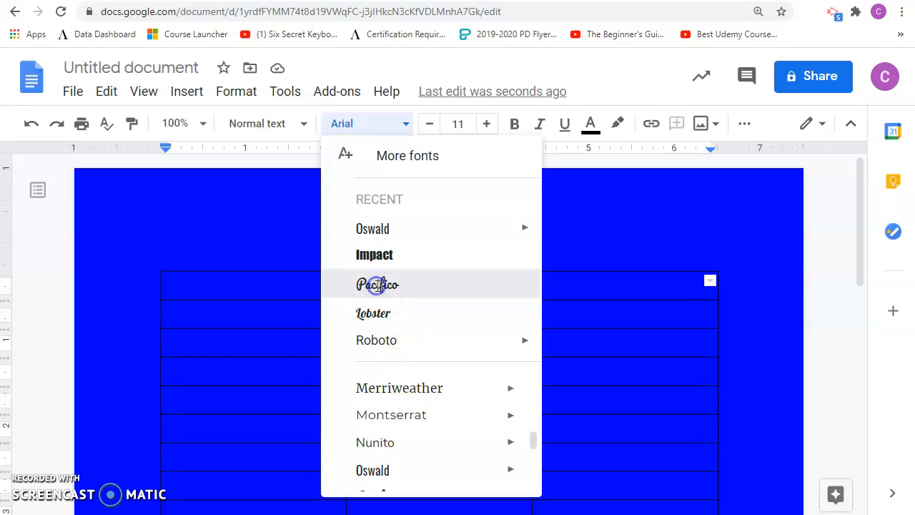
left_click(375, 286)
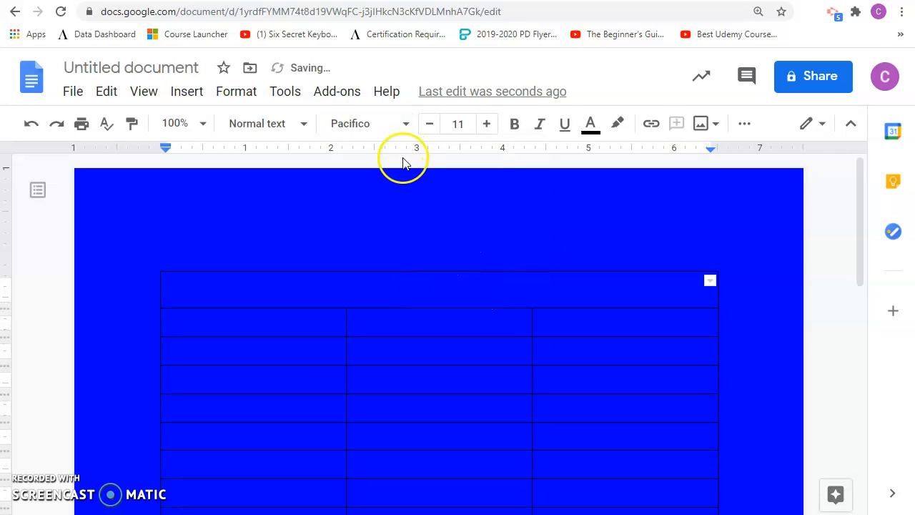
left_click(466, 124)
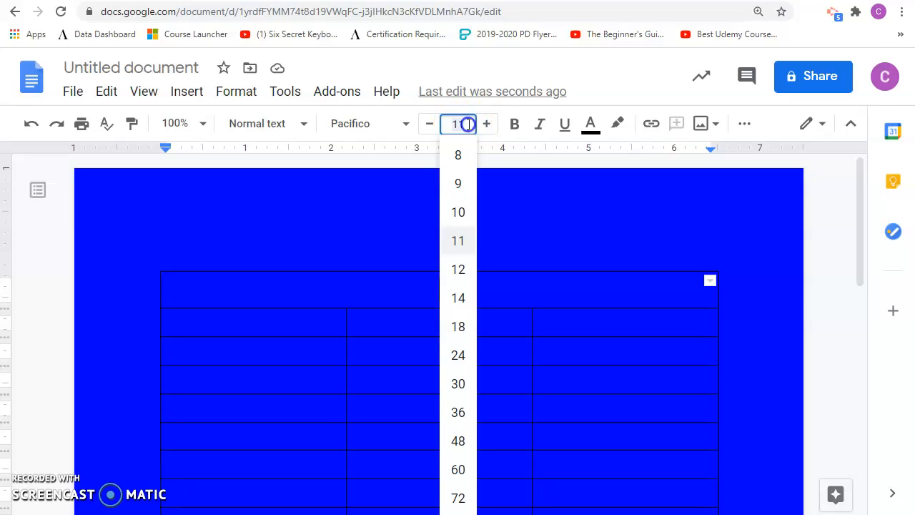
left_click(461, 393)
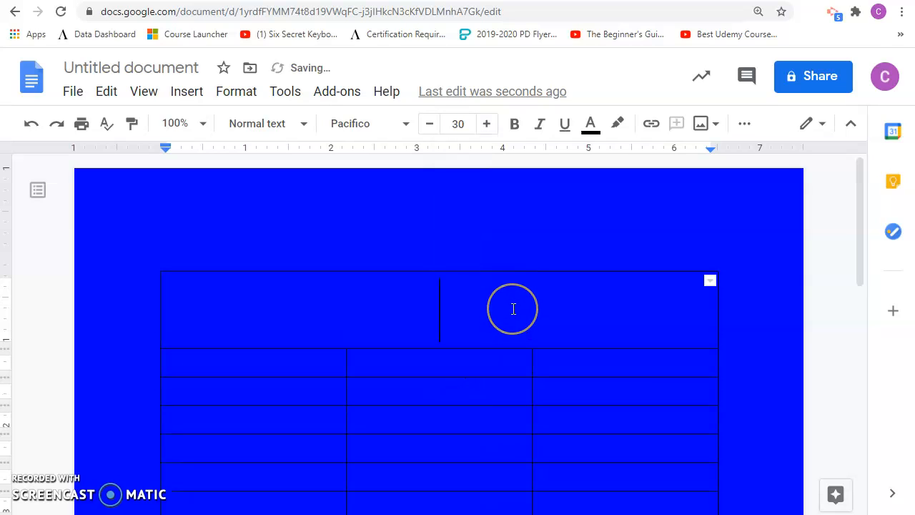
type("Ang")
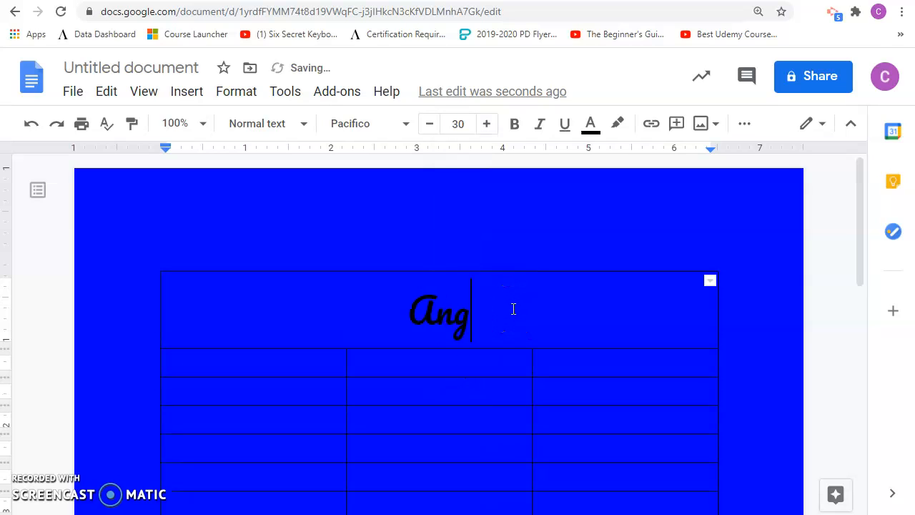
type("kor Cafe")
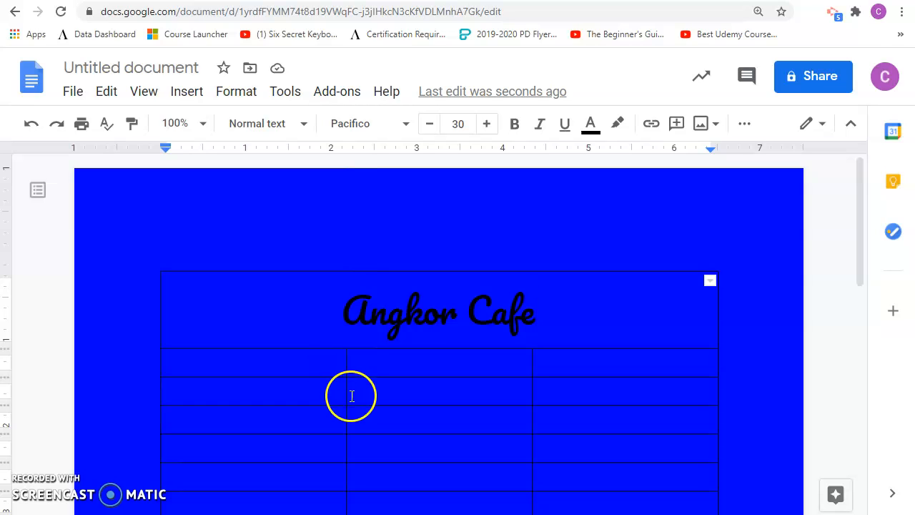
Merge the three cells of the row below "Angkor Cafe" and center its text.
left_click_drag(302, 365, 586, 364)
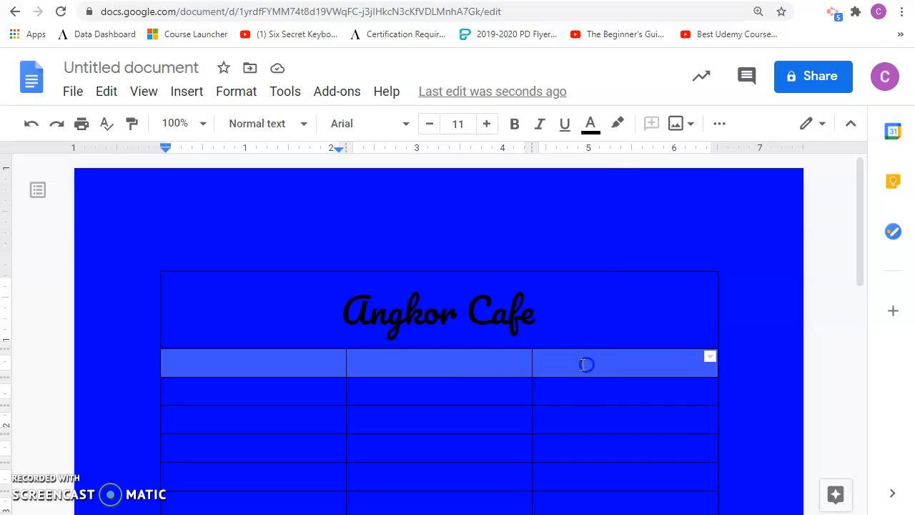
right_click(262, 364)
left_click(324, 353)
left_click(425, 363)
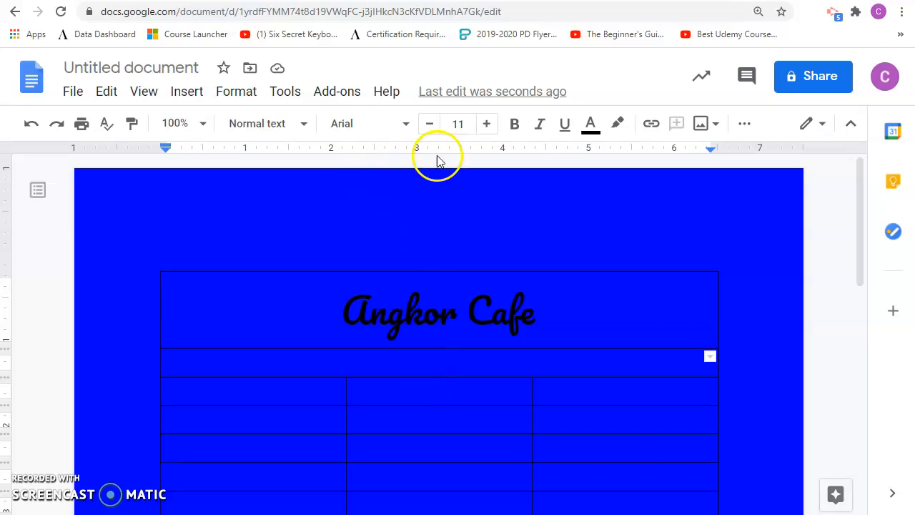
Enter the section heading "Appetizers" in the merged second row using the Lobster font at size 22.
left_click(405, 129)
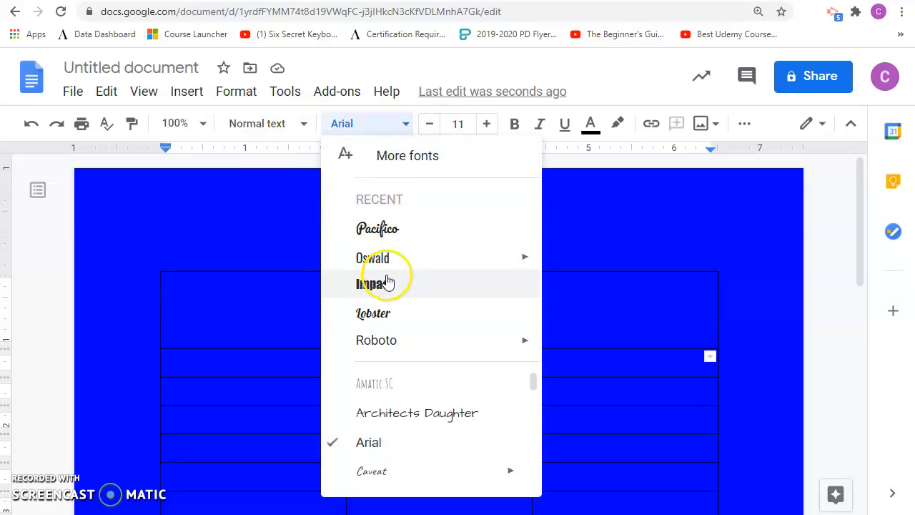
left_click(379, 319)
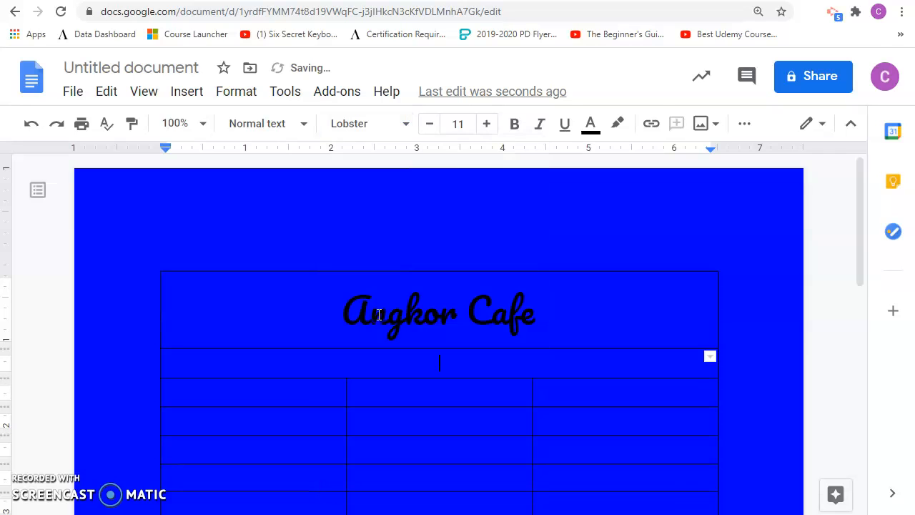
left_click(462, 124)
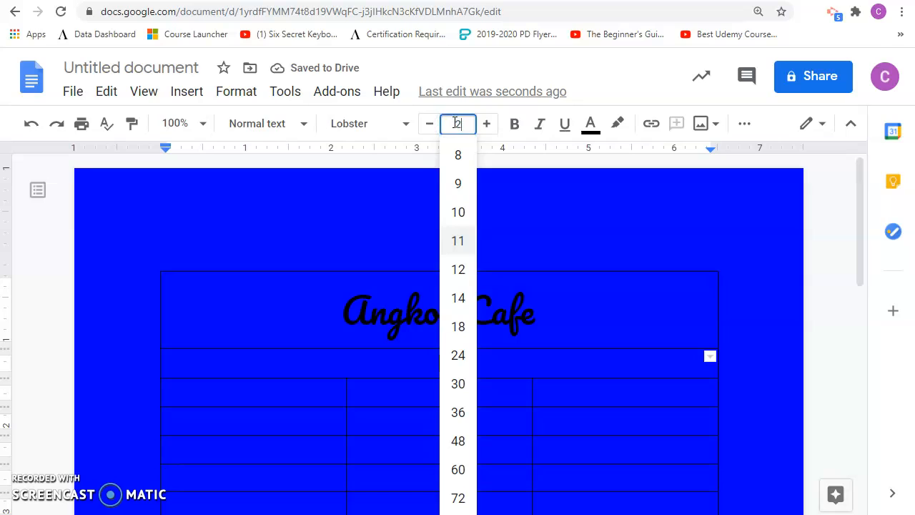
type("22")
key("Return")
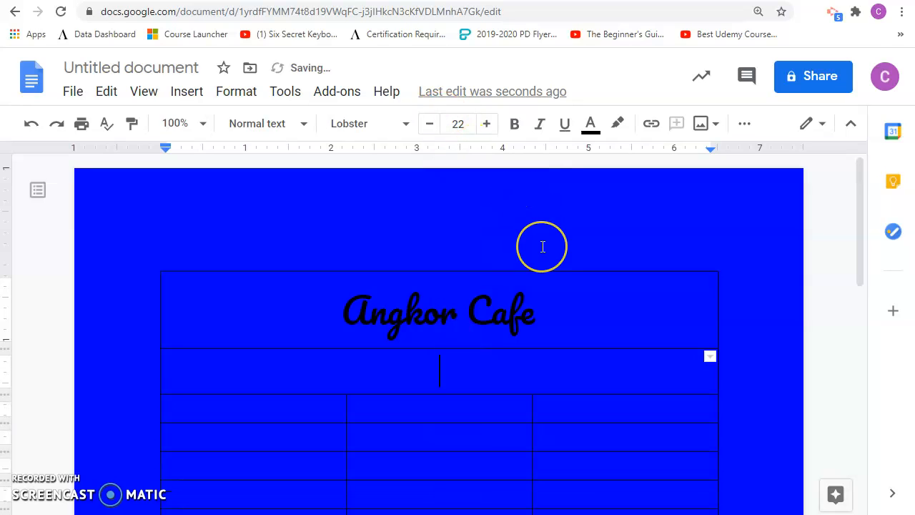
type("Ap")
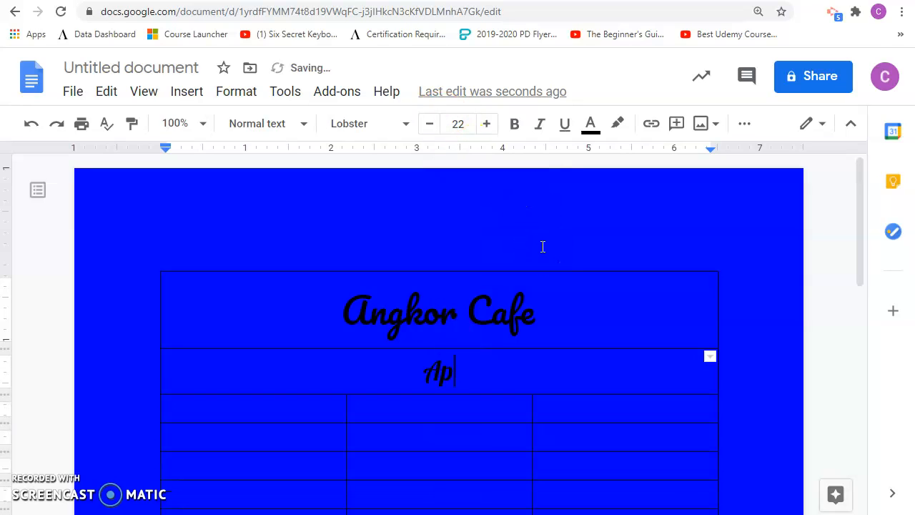
type("petizers")
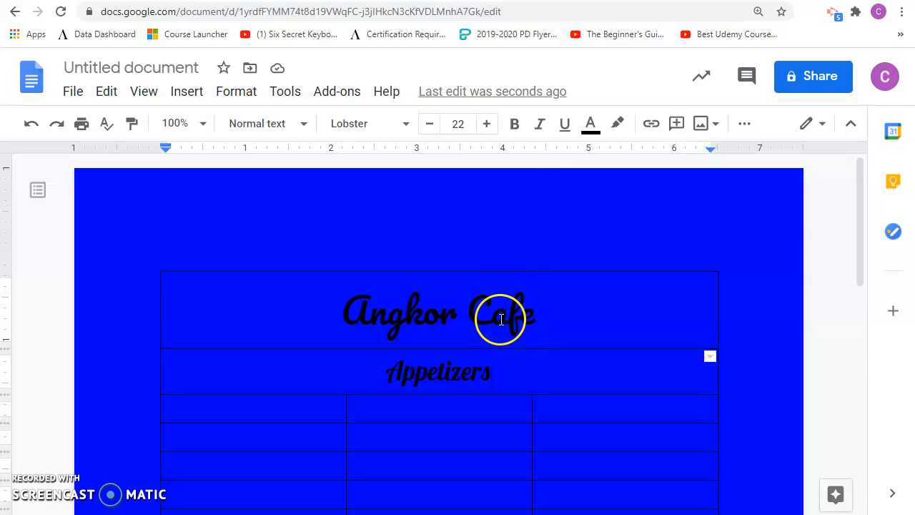
scroll(500, 320, "down", 2)
left_click(245, 266)
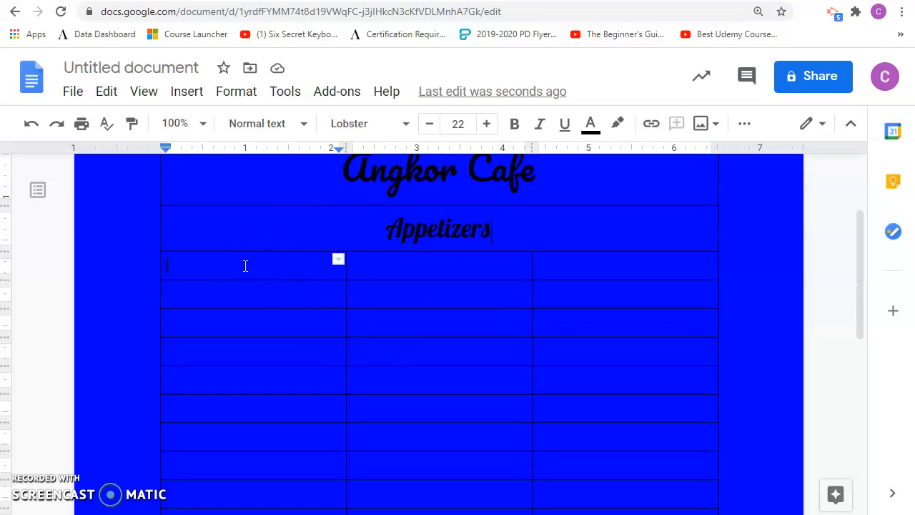
left_click(253, 303)
double_click(244, 323)
left_click(223, 264)
double_click(226, 299)
left_click(221, 312)
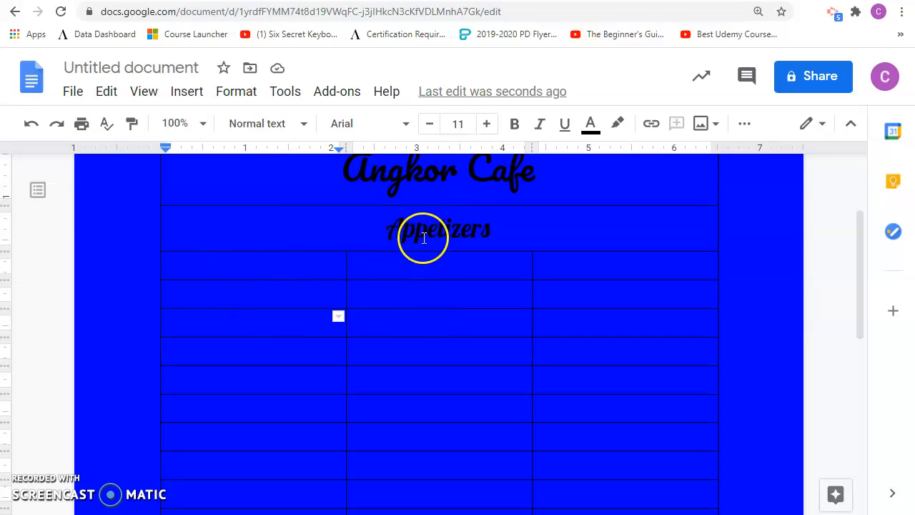
left_click(417, 258)
left_click(411, 300)
left_click(411, 326)
left_click(591, 265)
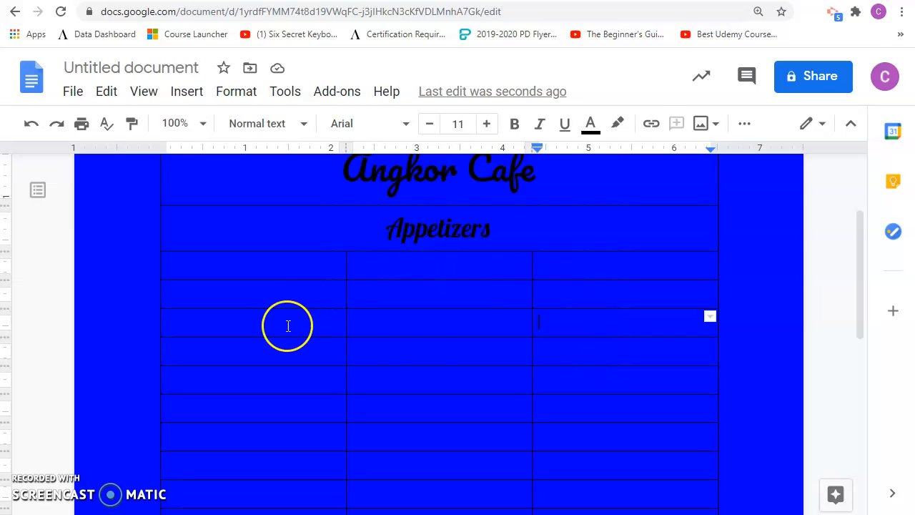
Merge the three cells of the fourth row below the "Appetizers" heading.
double_click(316, 352)
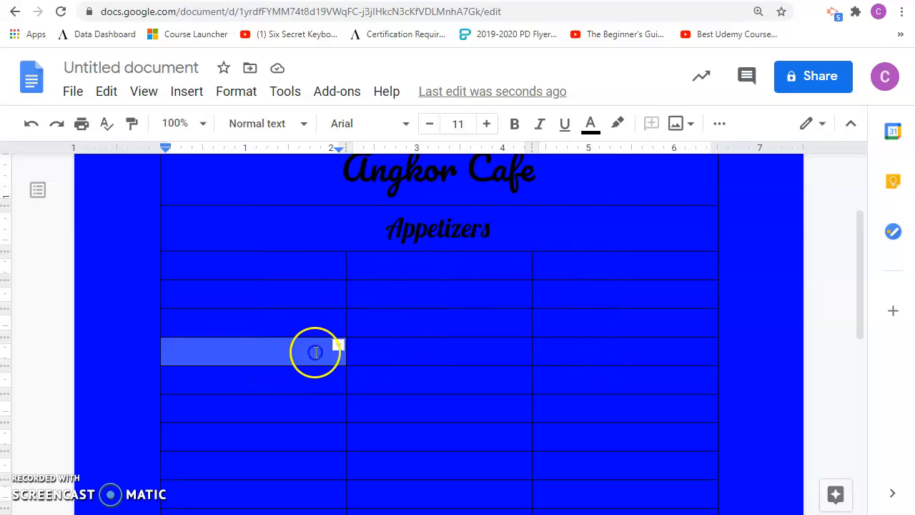
left_click_drag(315, 352, 564, 350)
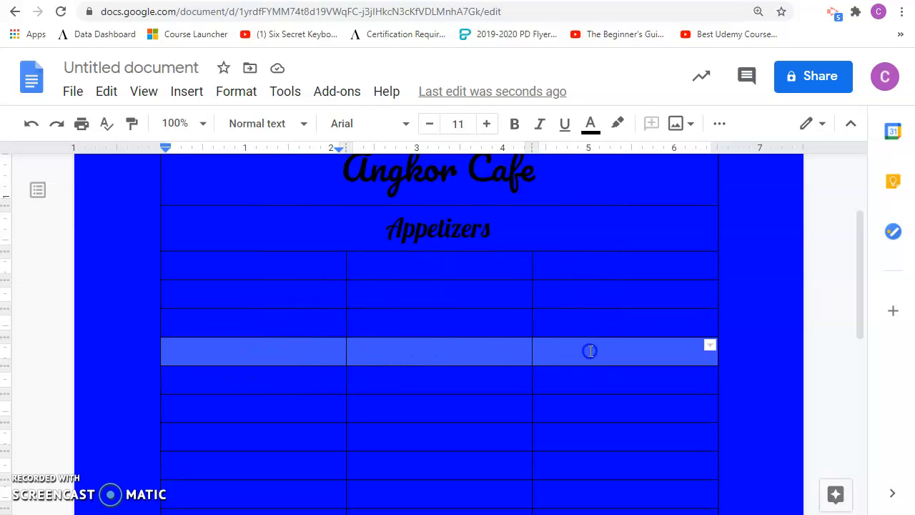
right_click(295, 351)
left_click(375, 353)
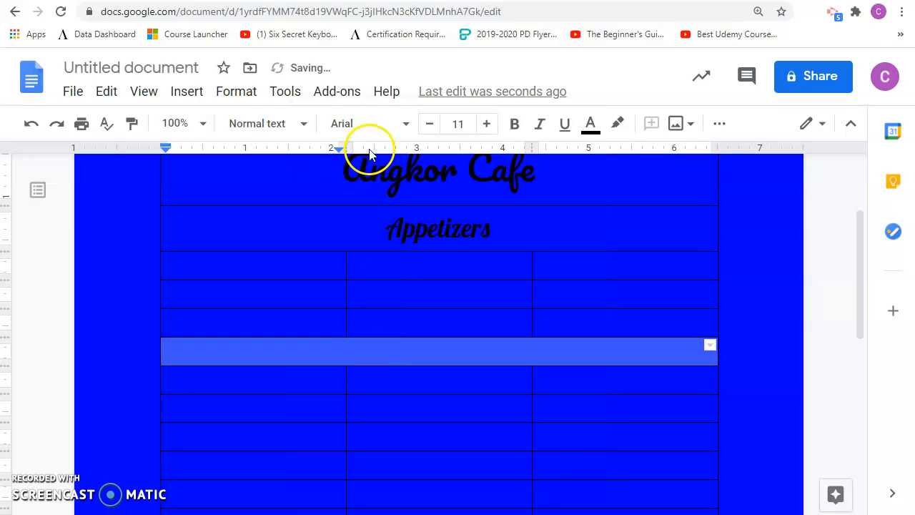
Enter the section heading "Entrees" in the merged row below the appetizer rows using the Lobster font at size 22.
left_click(301, 127)
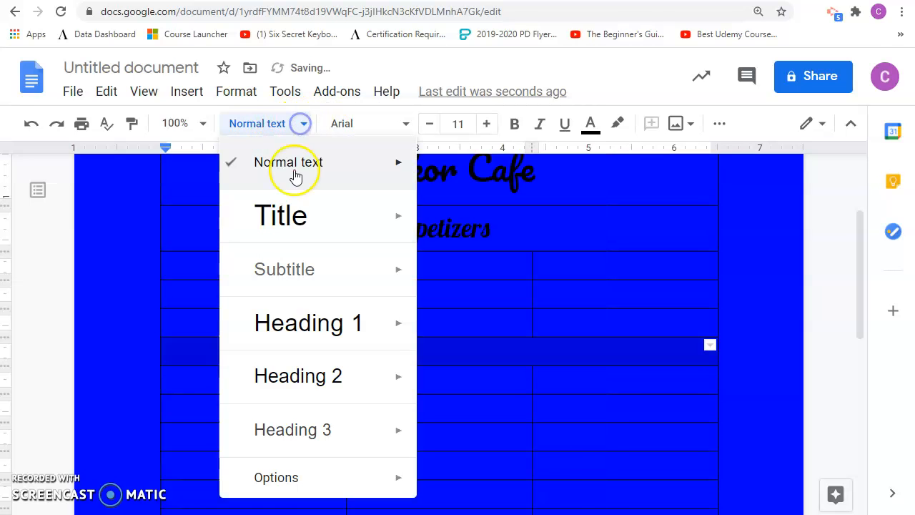
left_click(343, 121)
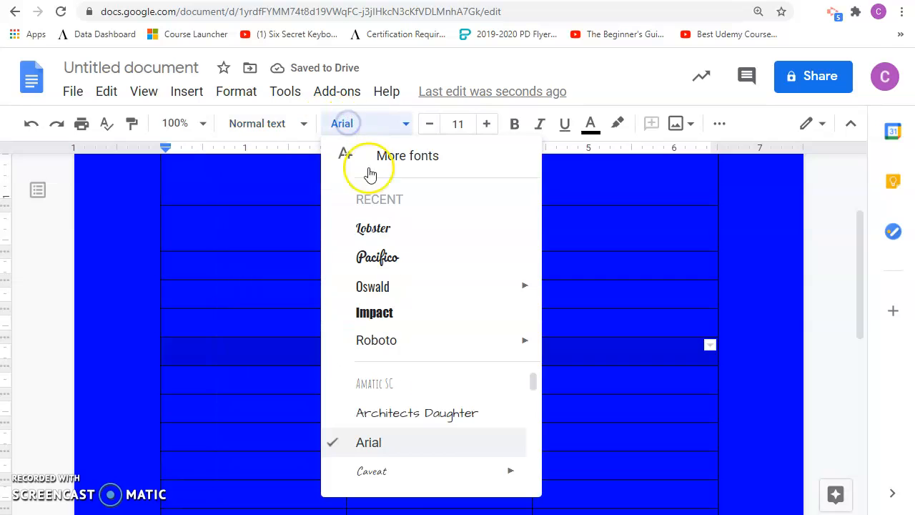
left_click(373, 230)
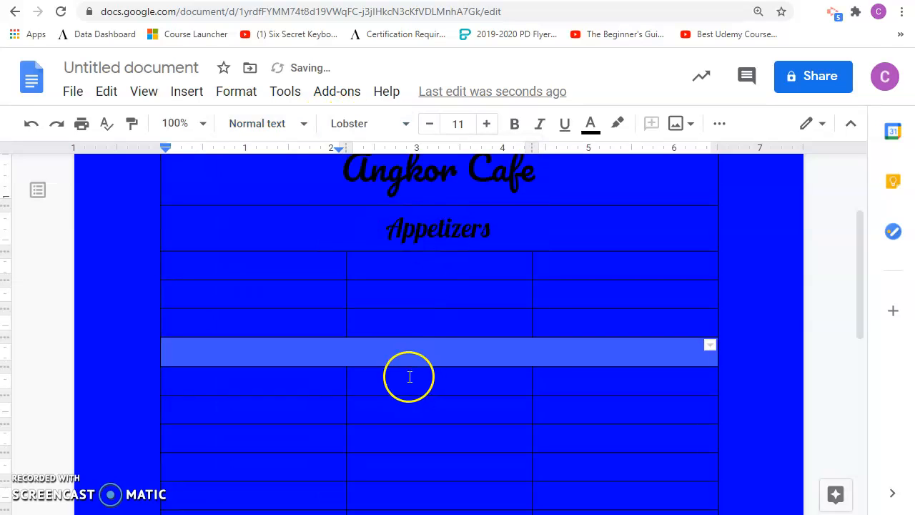
left_click(469, 124)
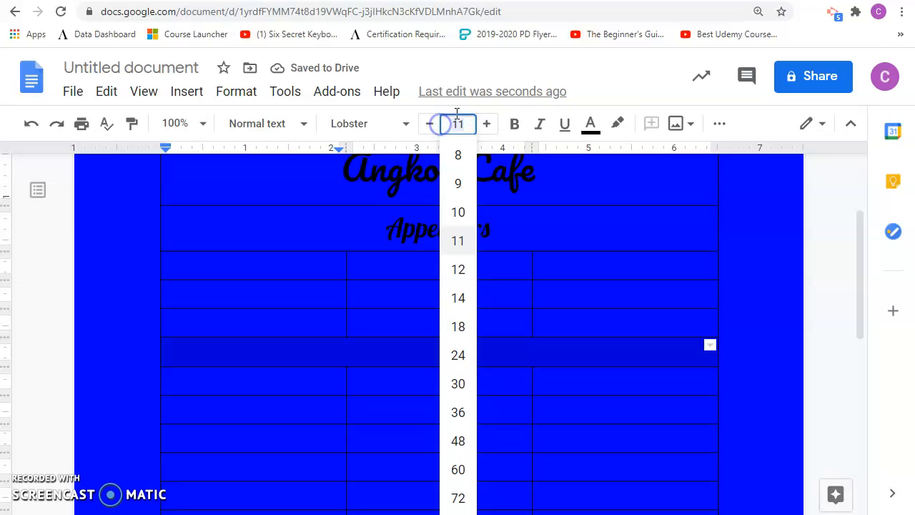
key("Return")
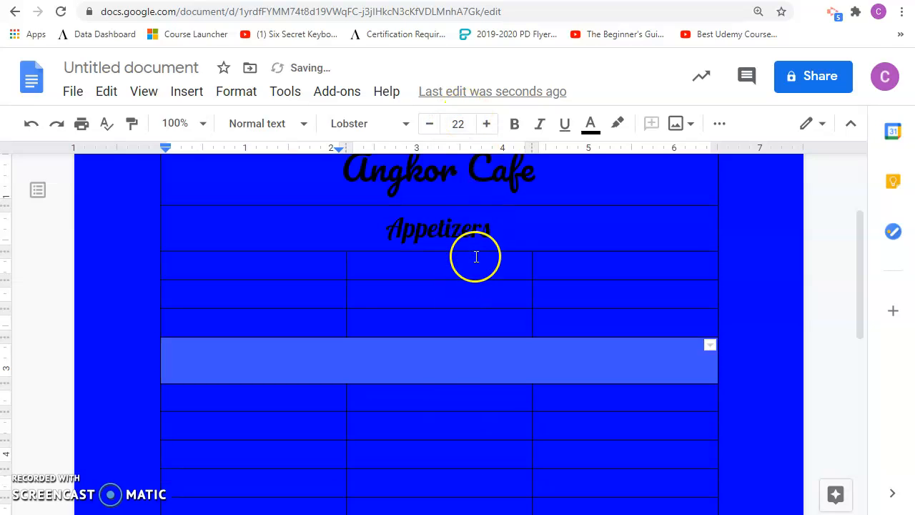
left_click(444, 363)
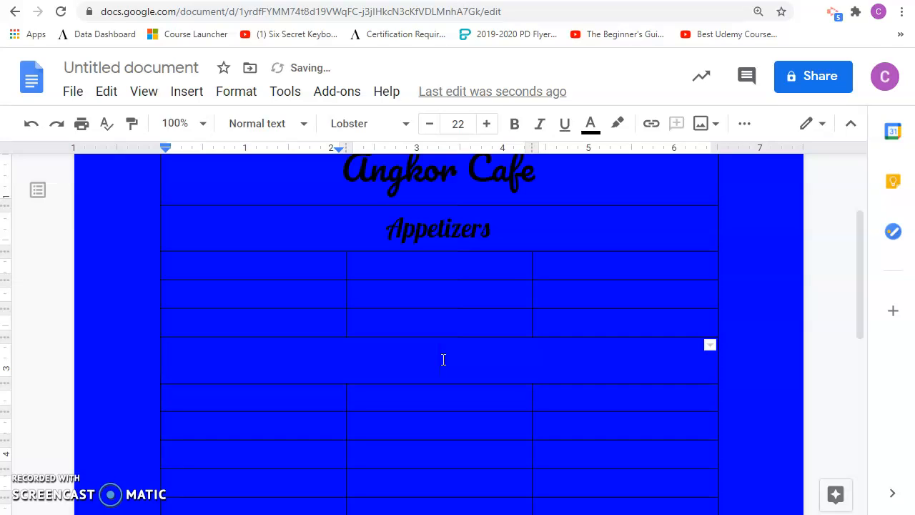
type("Entrees")
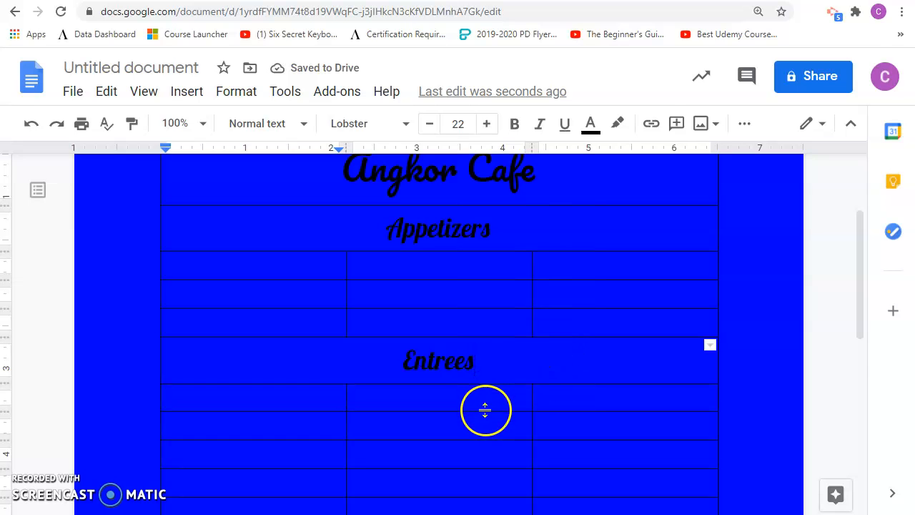
Merge the three cells of the fourth row below the "Entrees" heading.
scroll(458, 393, "down", 1)
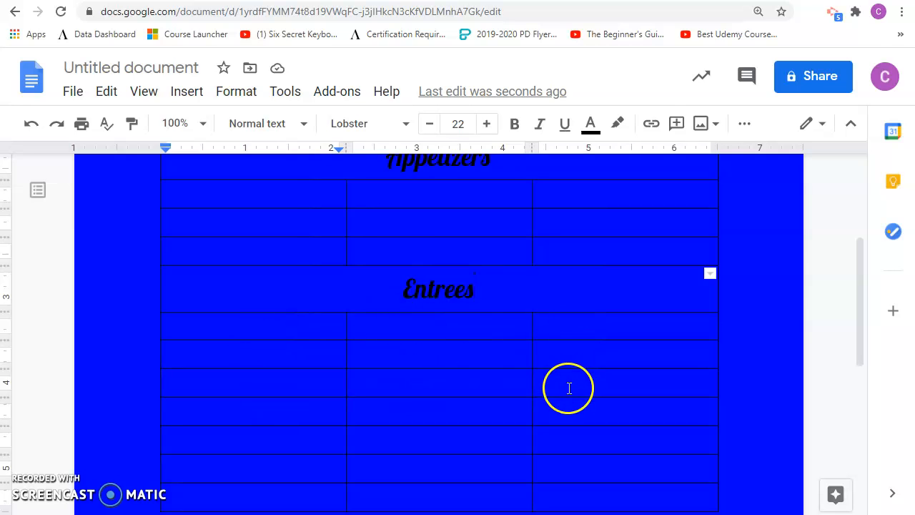
left_click_drag(235, 412, 583, 416)
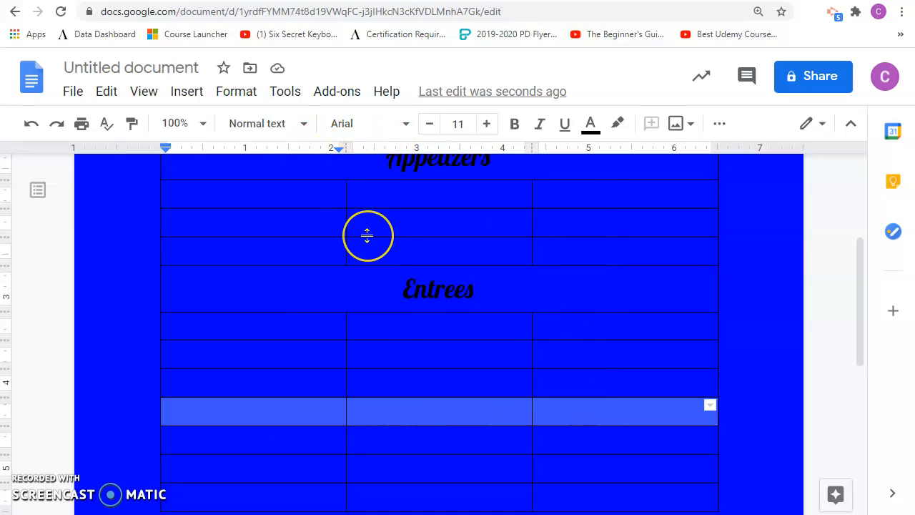
right_click(273, 410)
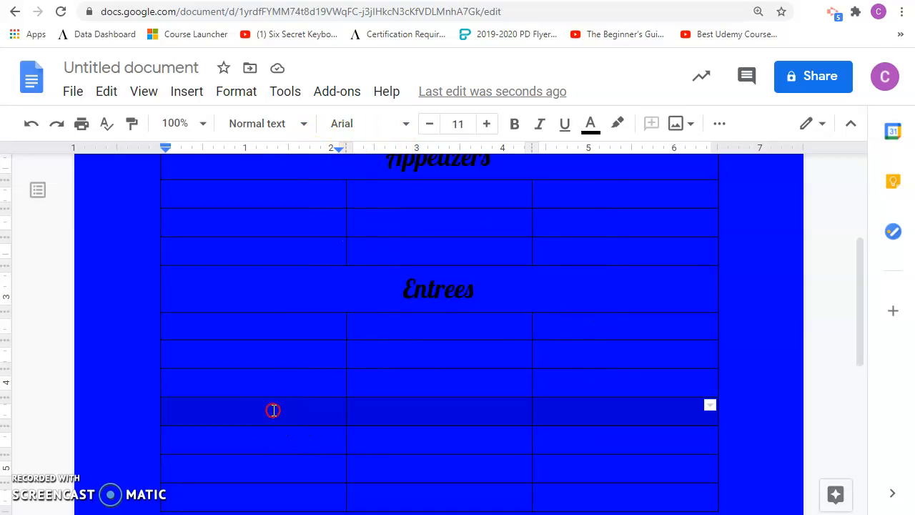
left_click(327, 353)
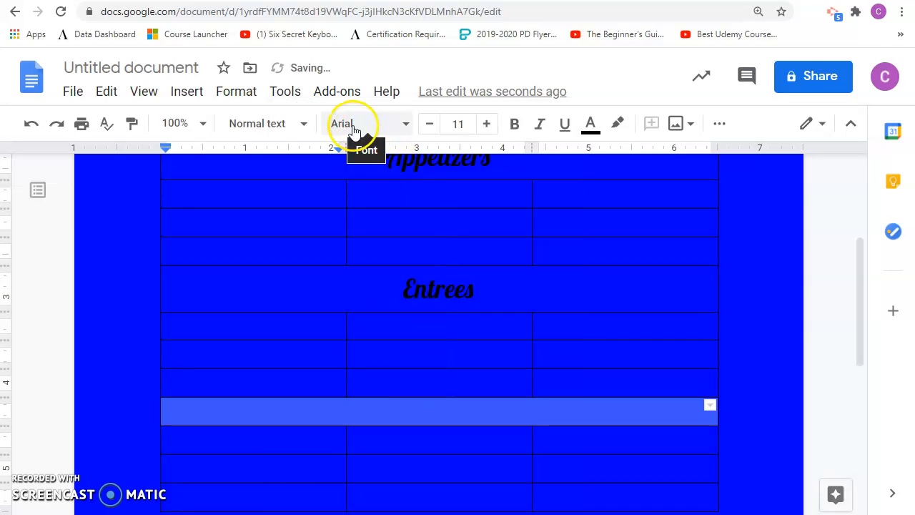
Enter the section heading "Desserts" in the merged row below the entree rows using the Lobster font at size 22.
left_click(406, 127)
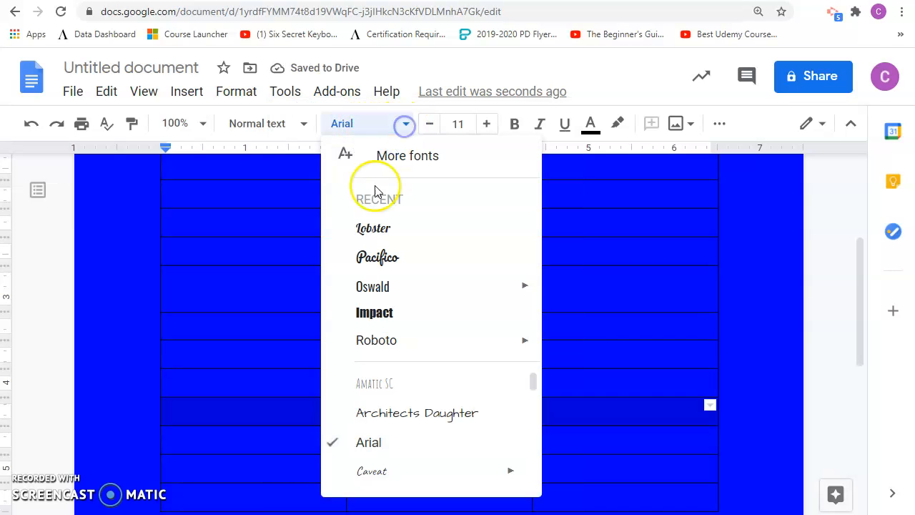
left_click(373, 232)
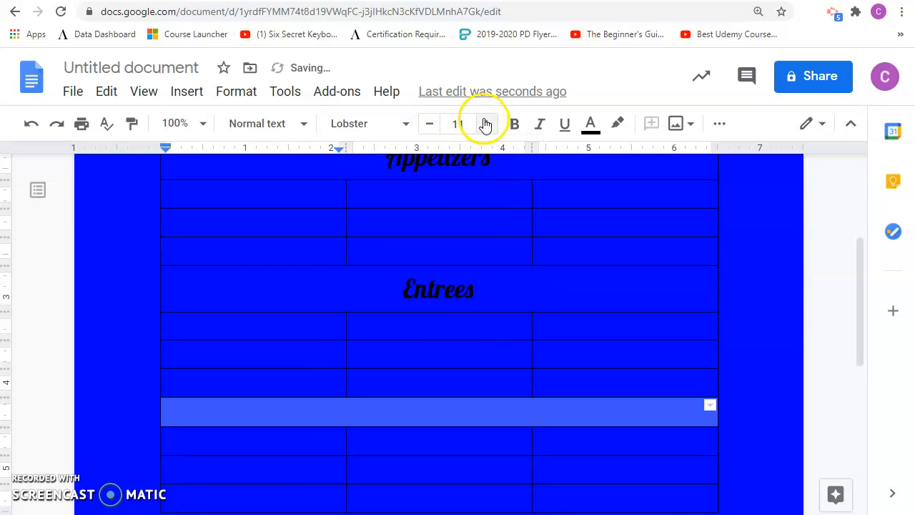
left_click(453, 124)
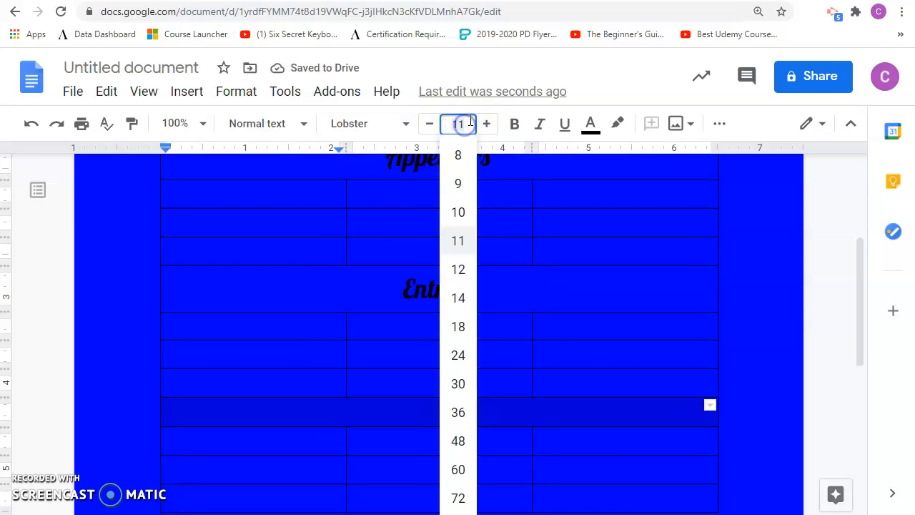
type("22")
key("Return")
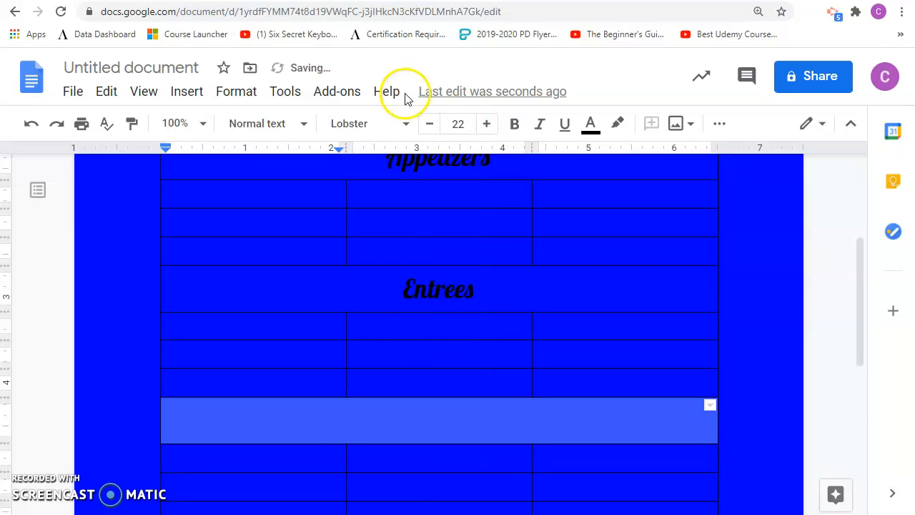
left_click(293, 427)
left_click(341, 402)
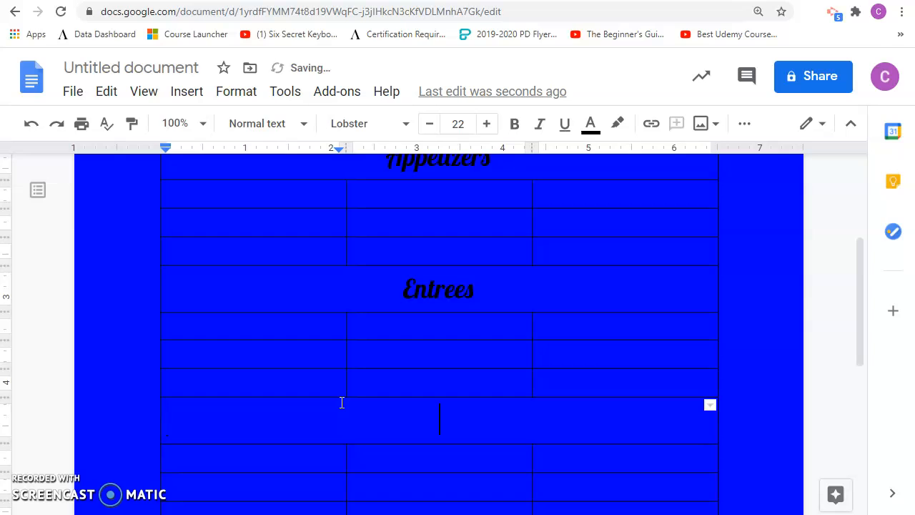
type("Desserts")
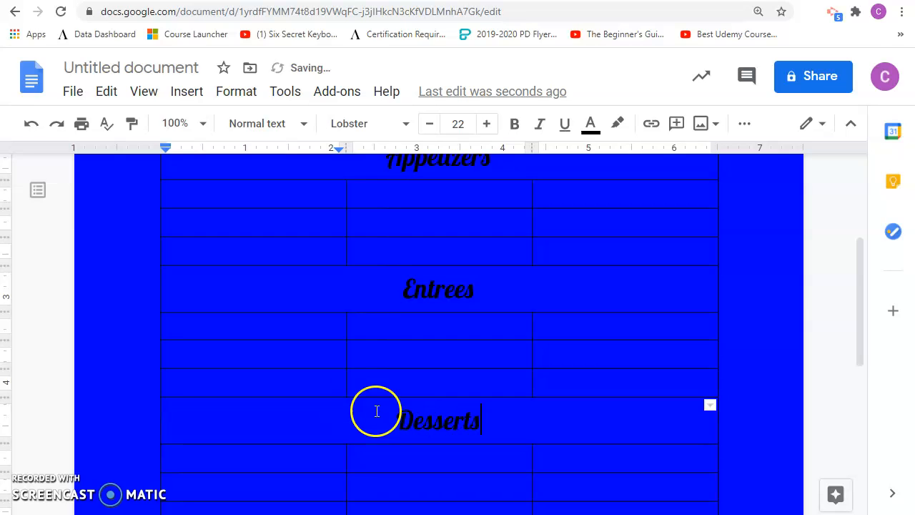
Change the document's page color to a softer, lighter blue in the page setup.
scroll(376, 400, "down", 3)
scroll(424, 392, "up", 2)
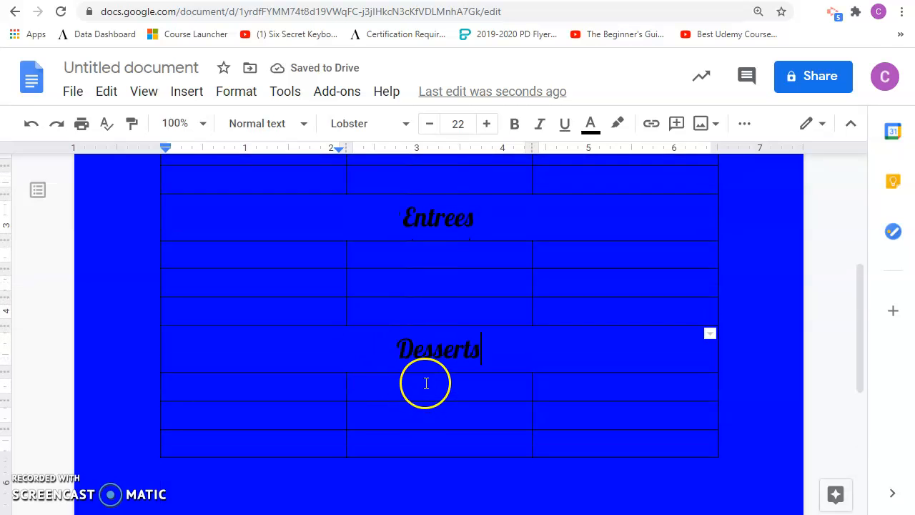
scroll(425, 384, "up", 3)
scroll(357, 453, "down", 2)
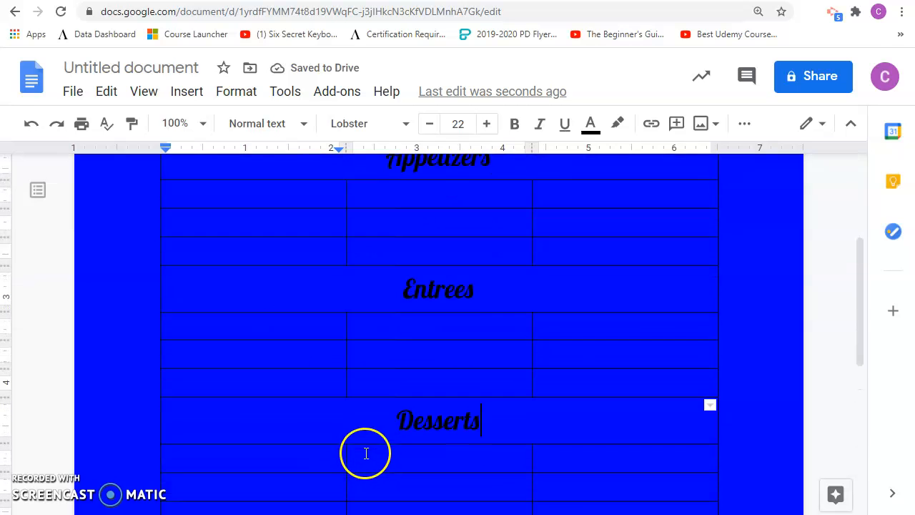
scroll(316, 388, "up", 2)
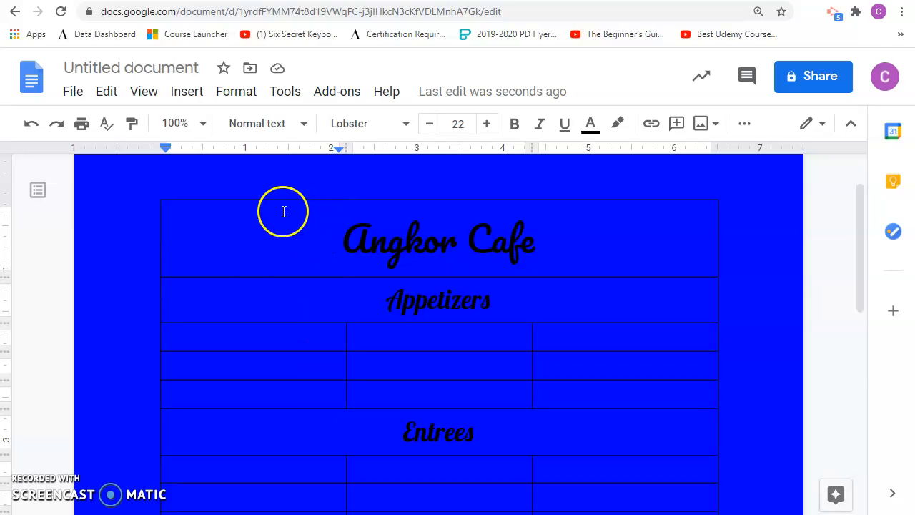
left_click(264, 340)
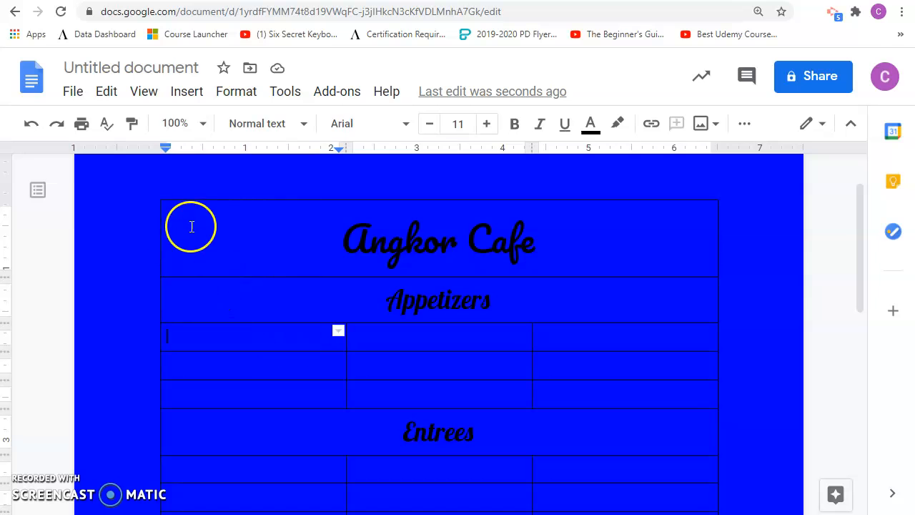
left_click(72, 95)
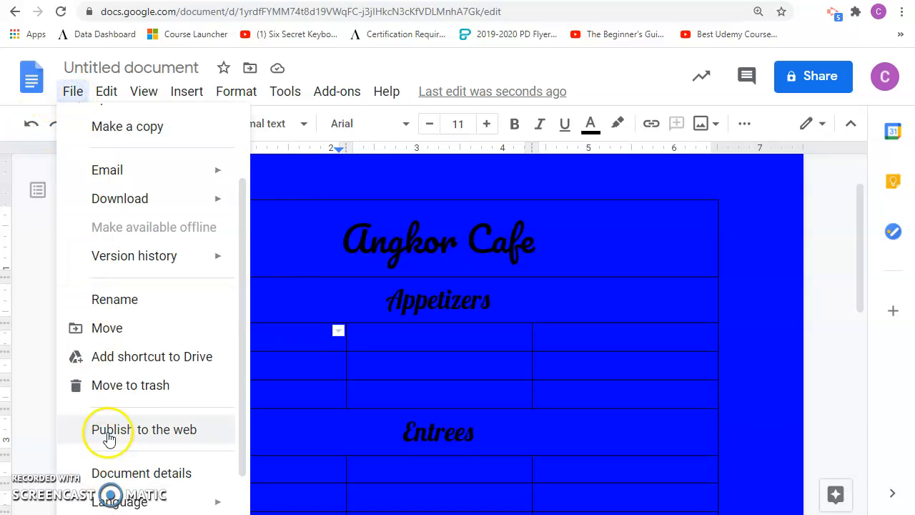
scroll(108, 432, "down", 2)
left_click(119, 481)
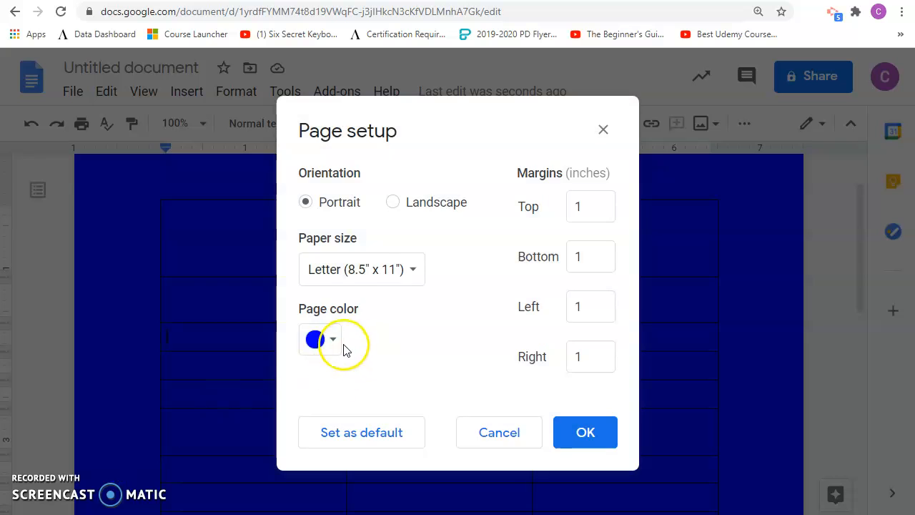
left_click(335, 338)
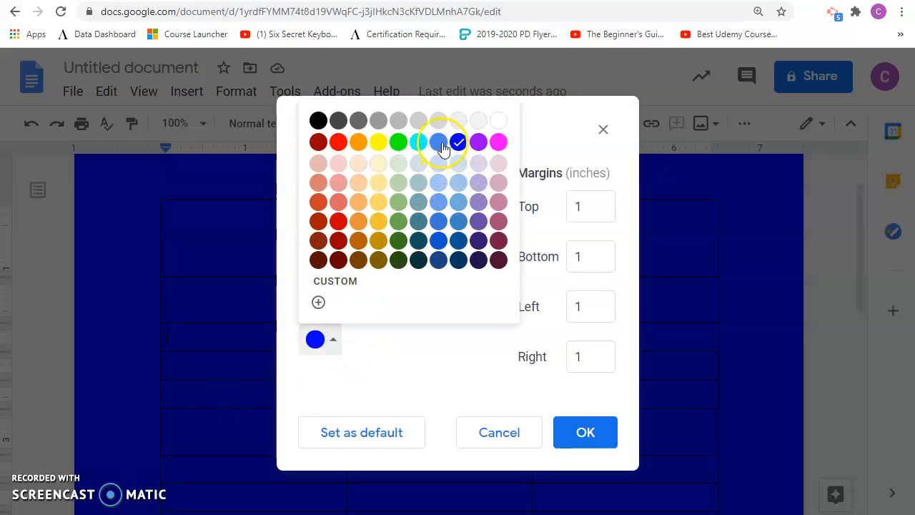
left_click(439, 221)
left_click(584, 435)
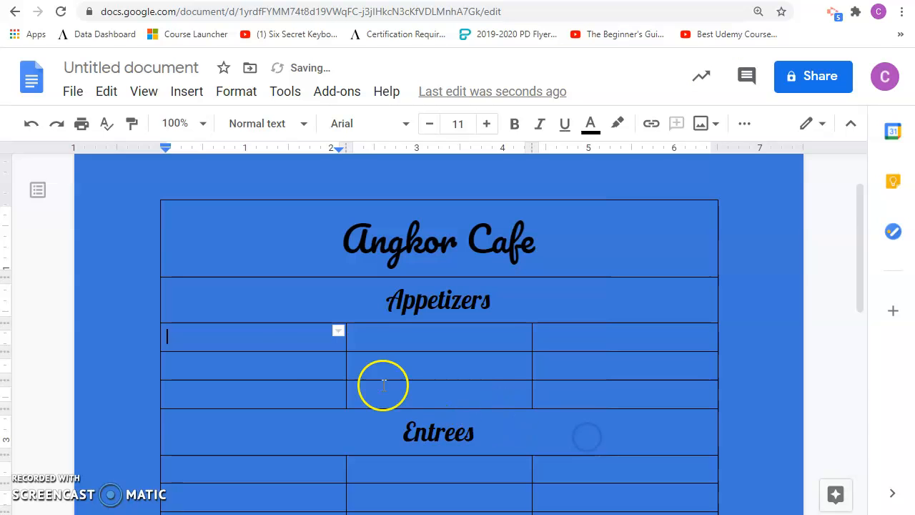
List "Papaya Salad", "Egg Rolls" and "Beef Salad" in the first column of the three rows under "Appetizers".
left_click(233, 338)
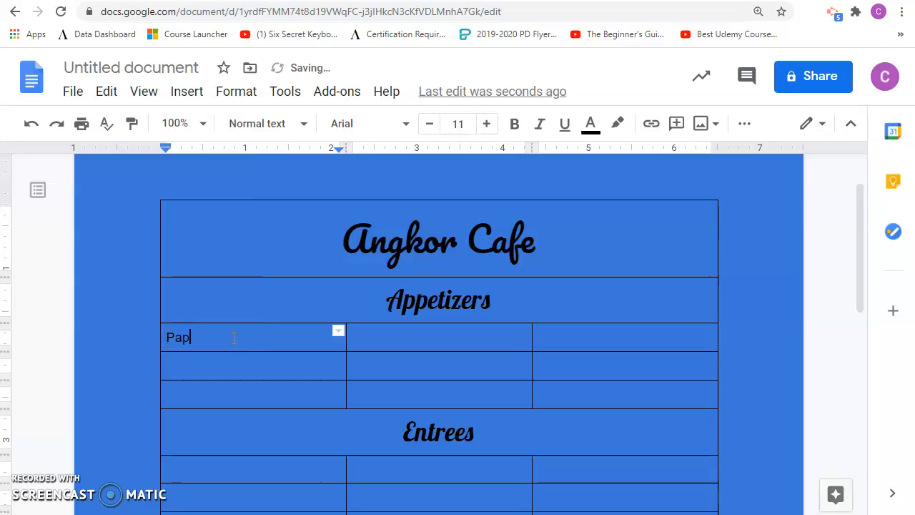
type("Papaya Salad")
left_click(205, 364)
type("E")
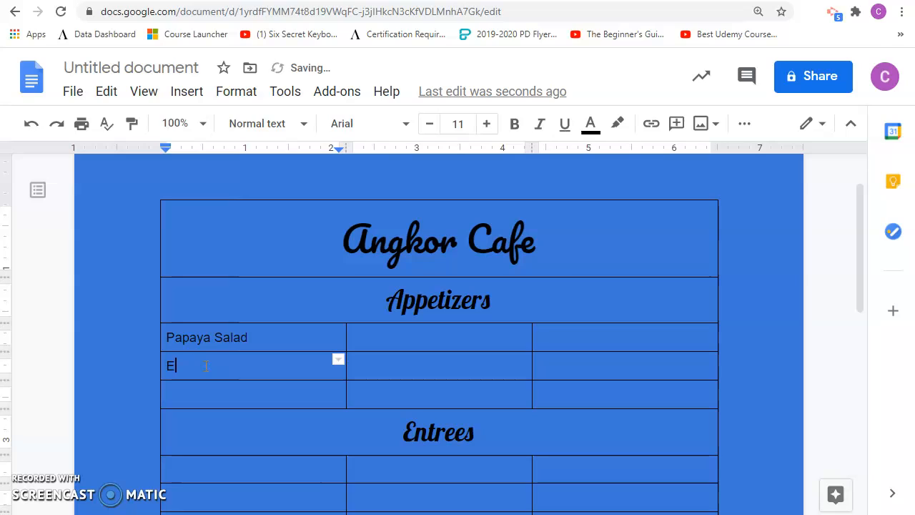
type("gg Rolls")
left_click(214, 388)
type("Beef Salad")
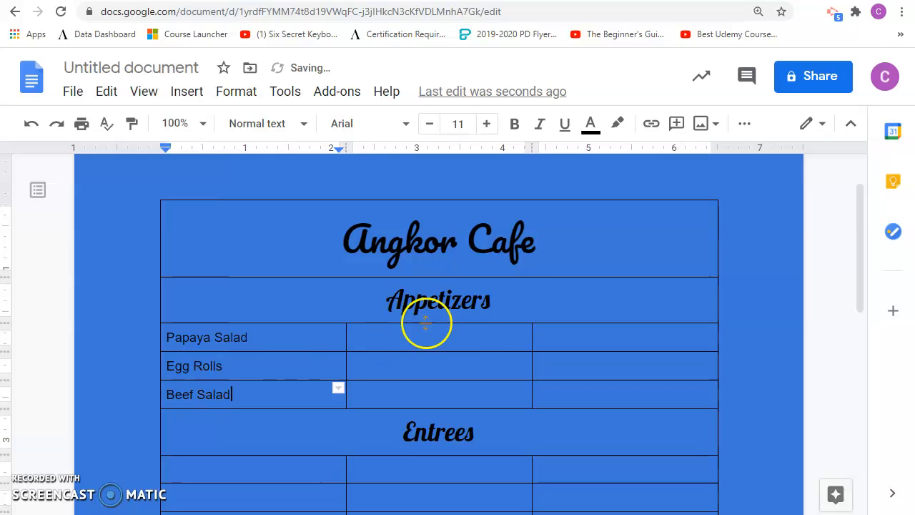
Enter right-aligned prices in the middle column: $8.99 for Papaya Salad, $9.99 for Egg Rolls and $11.99 for Beef Salad.
left_click(477, 343)
left_click(483, 370)
double_click(477, 334)
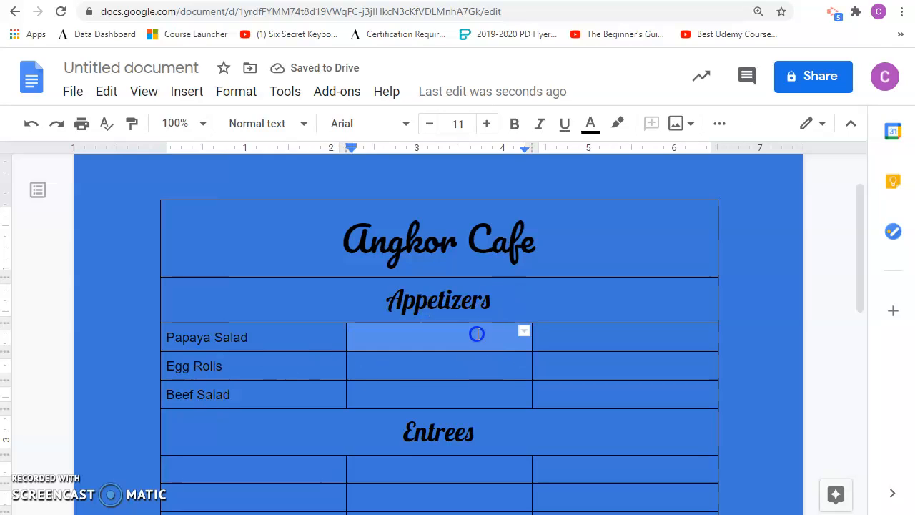
left_click(466, 339)
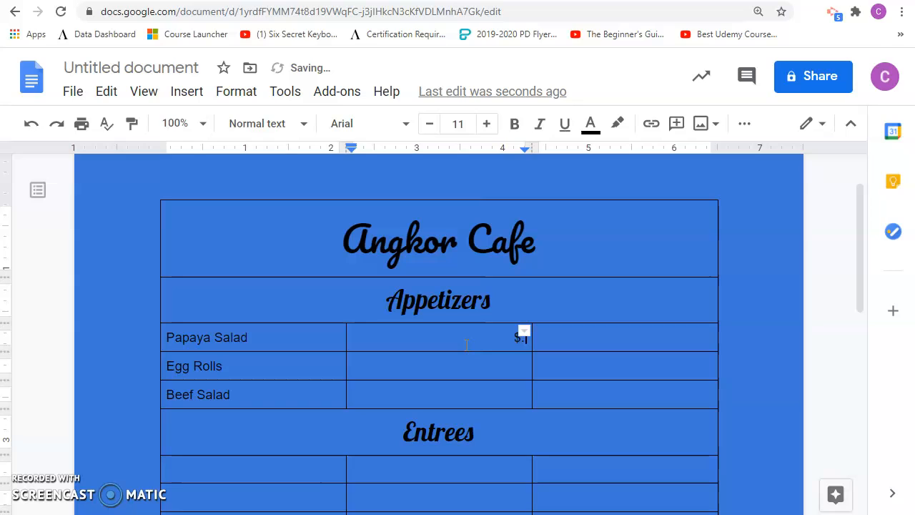
left_click(511, 368)
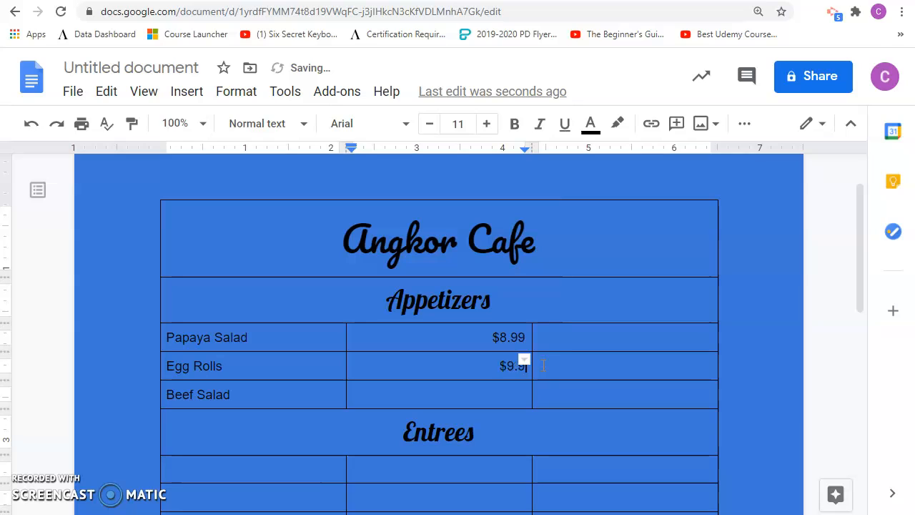
left_click(507, 395)
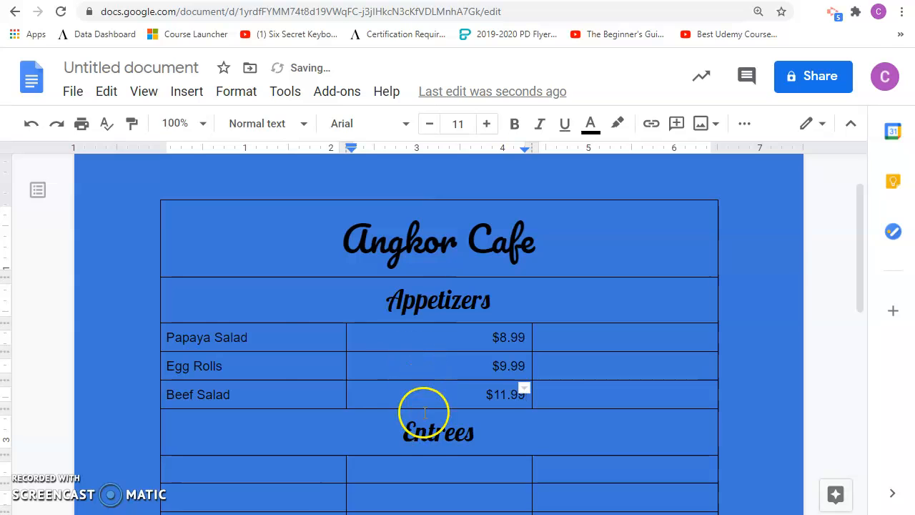
Search the web for "papay salad" images and insert the wide photo of salad on a floral-rimmed plate in the Papaya Salad row's third column.
left_click(289, 333)
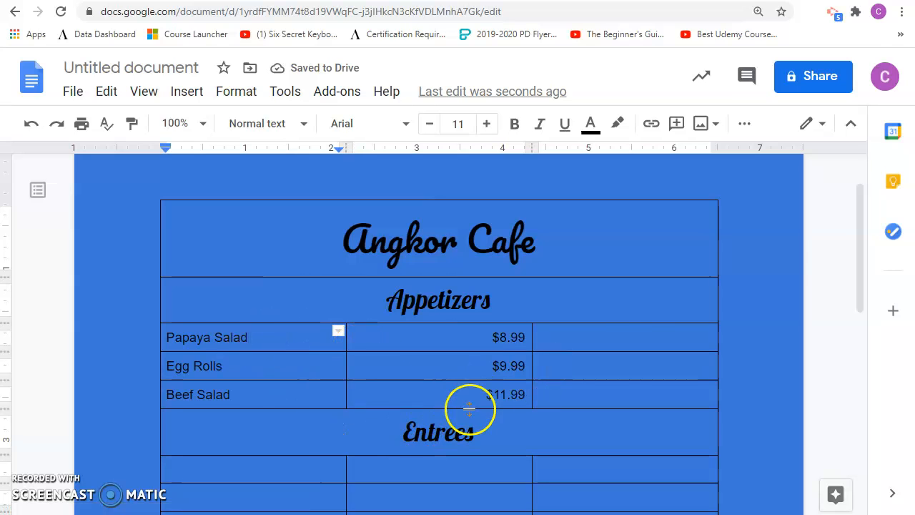
left_click(629, 340)
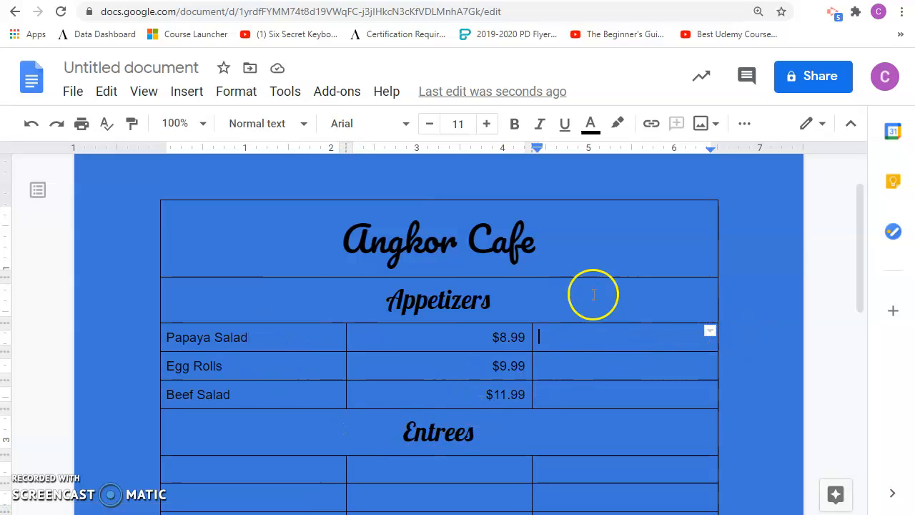
left_click(188, 92)
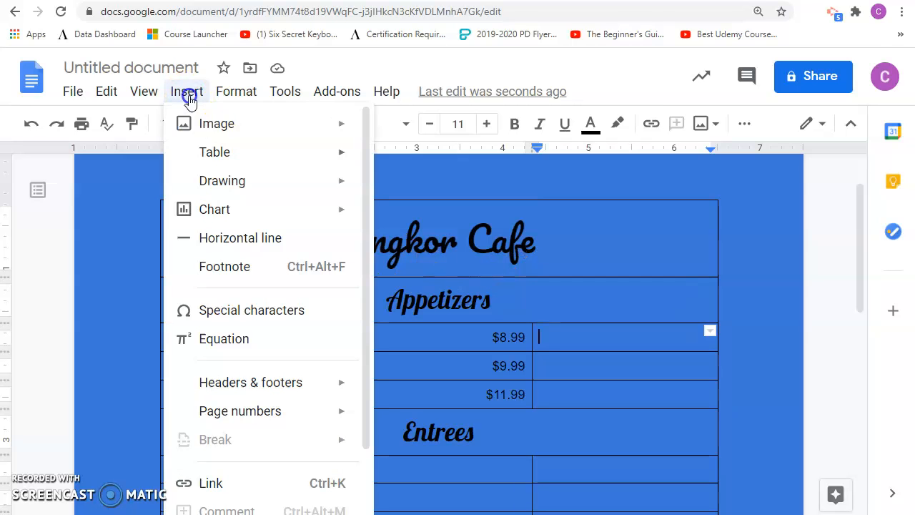
mouse_move(215, 126)
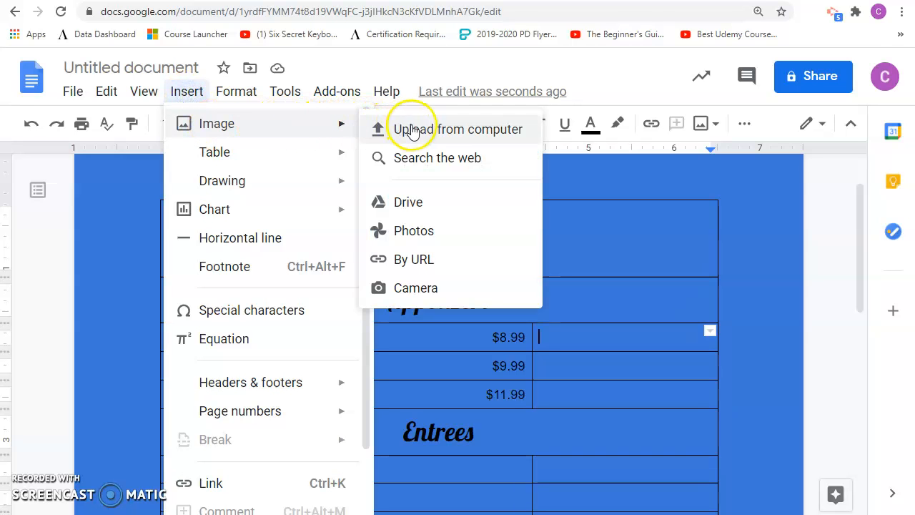
left_click(414, 158)
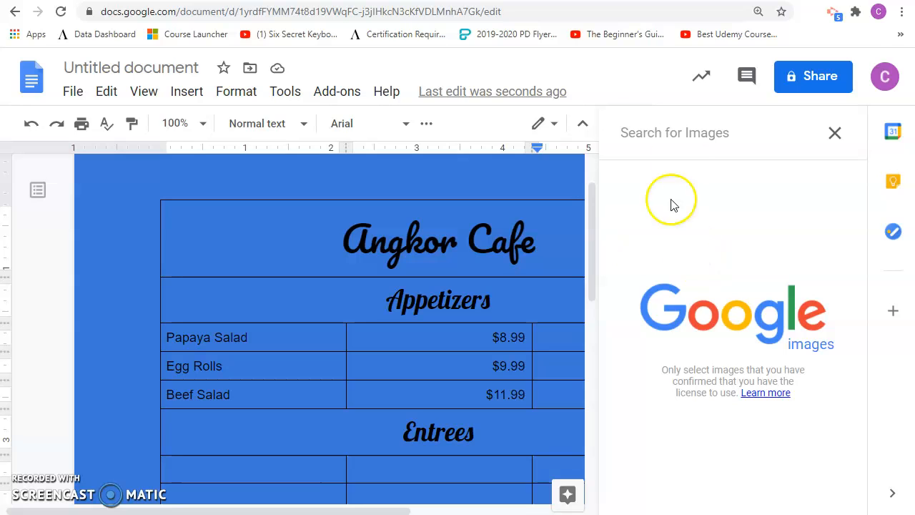
type("papay ")
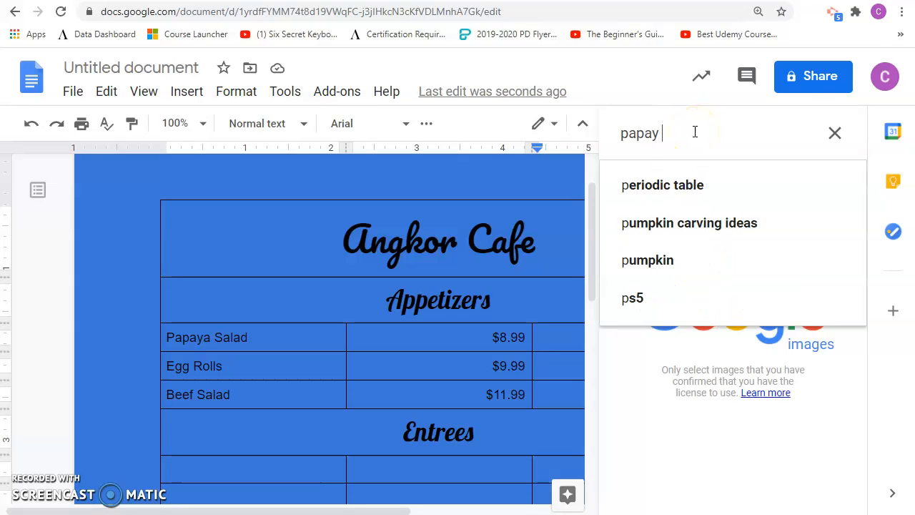
type("salad")
key("Return")
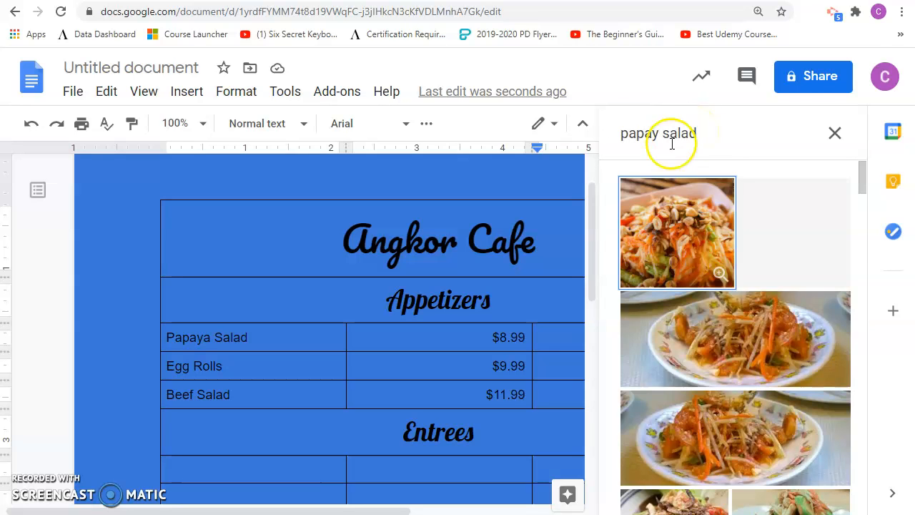
left_click(721, 335)
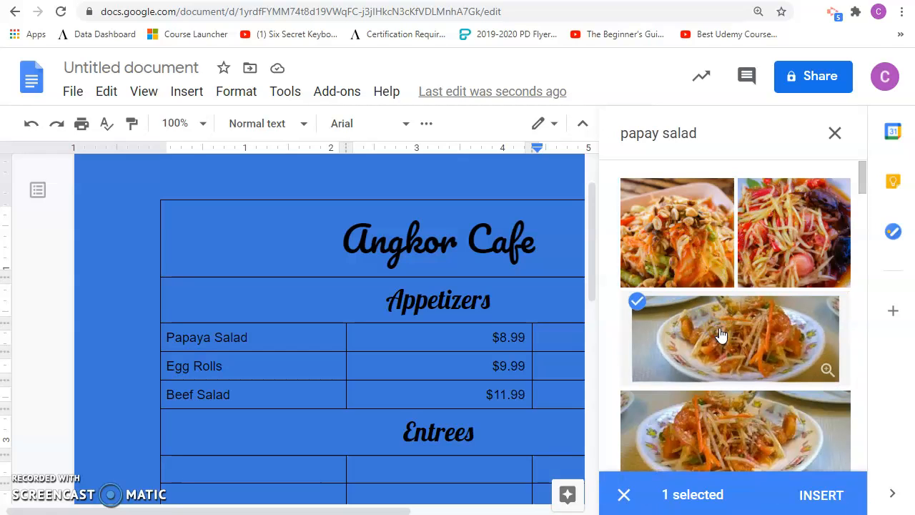
left_click(804, 495)
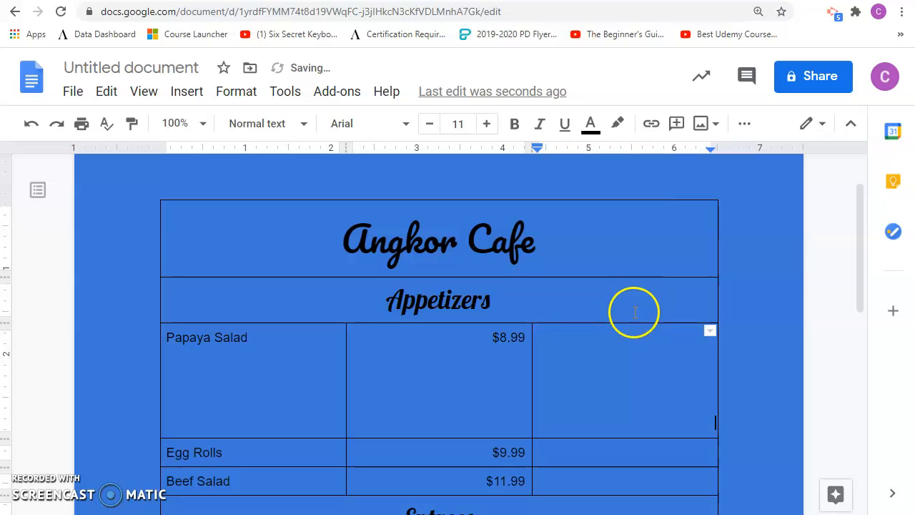
Start a web image insertion in the third column of the Egg Rolls row and search for "khmer egg rolls".
scroll(589, 389, "down", 1)
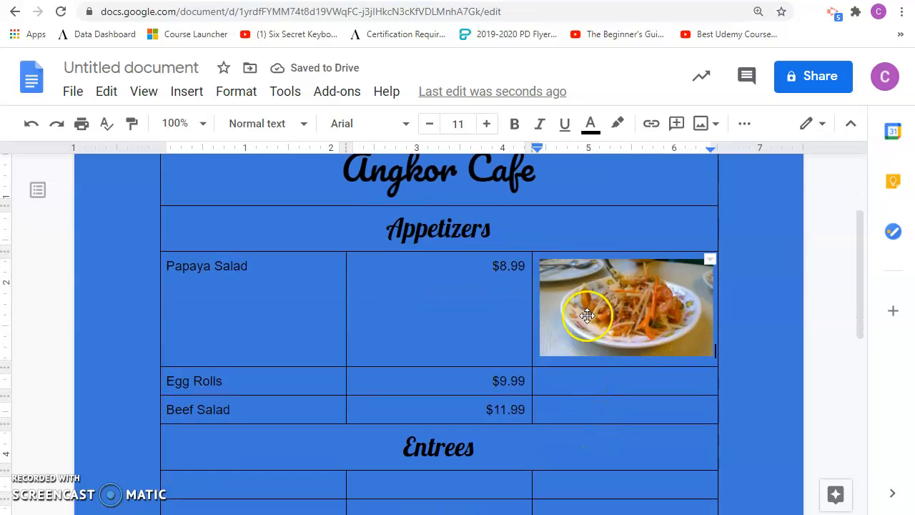
left_click(596, 382)
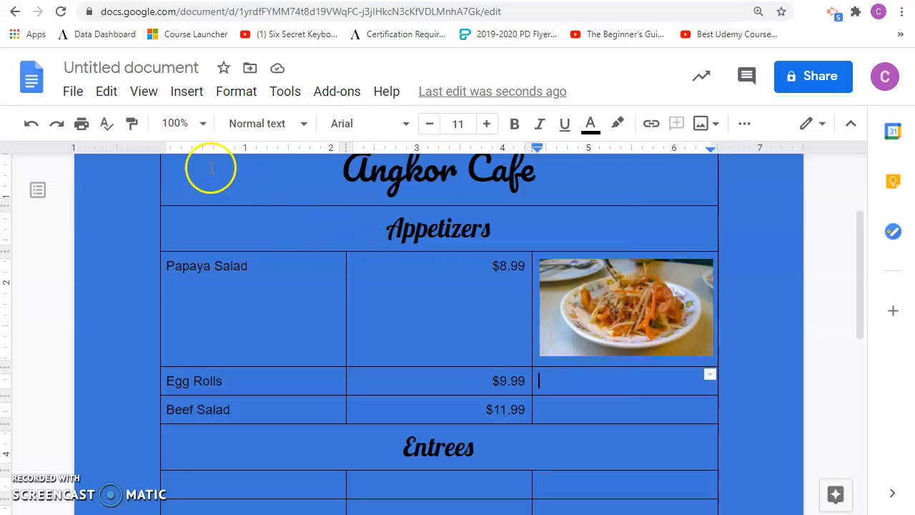
left_click(137, 92)
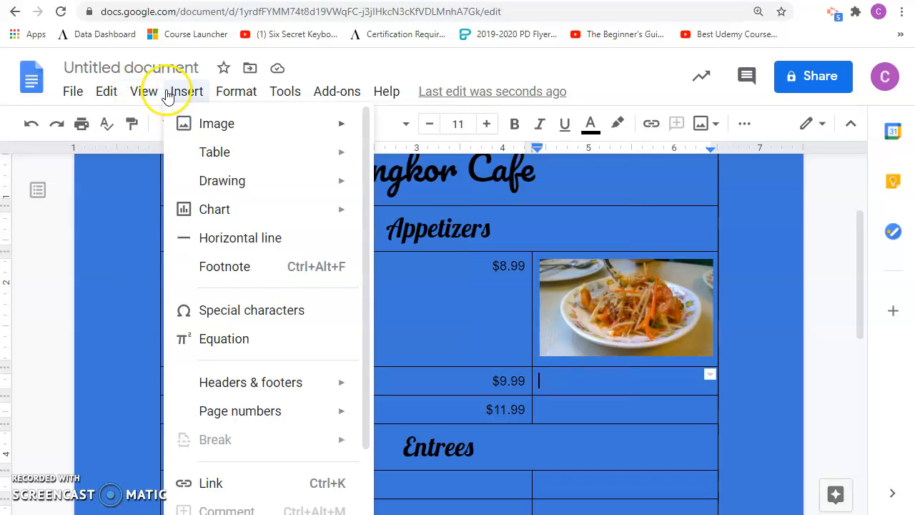
mouse_move(192, 93)
mouse_move(229, 128)
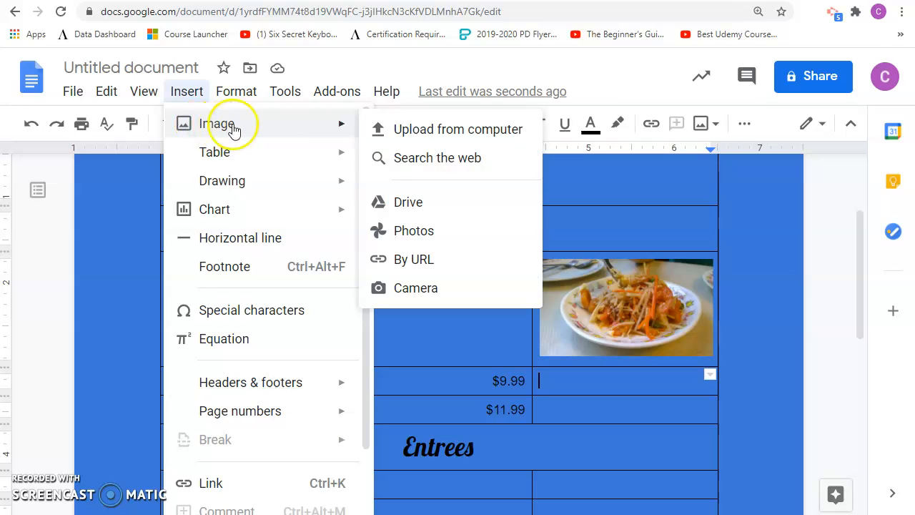
left_click(404, 159)
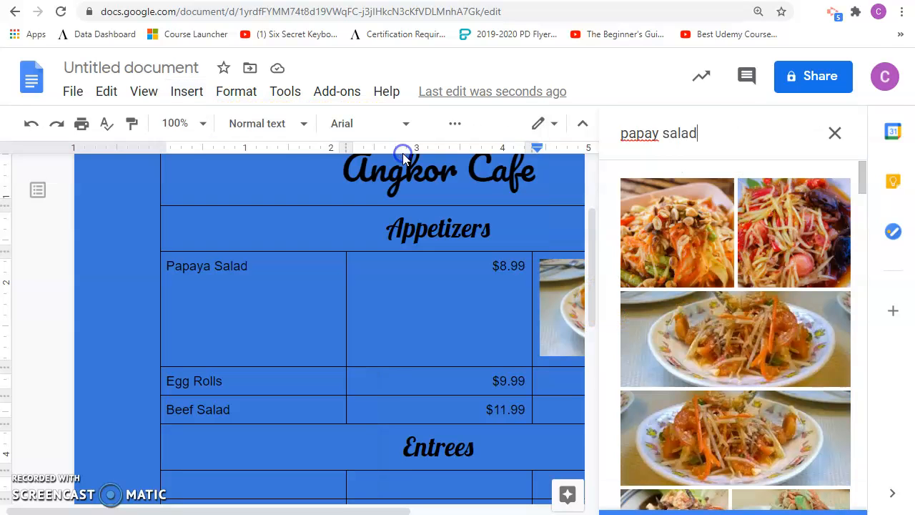
left_click_drag(688, 133, 586, 129)
type("khm")
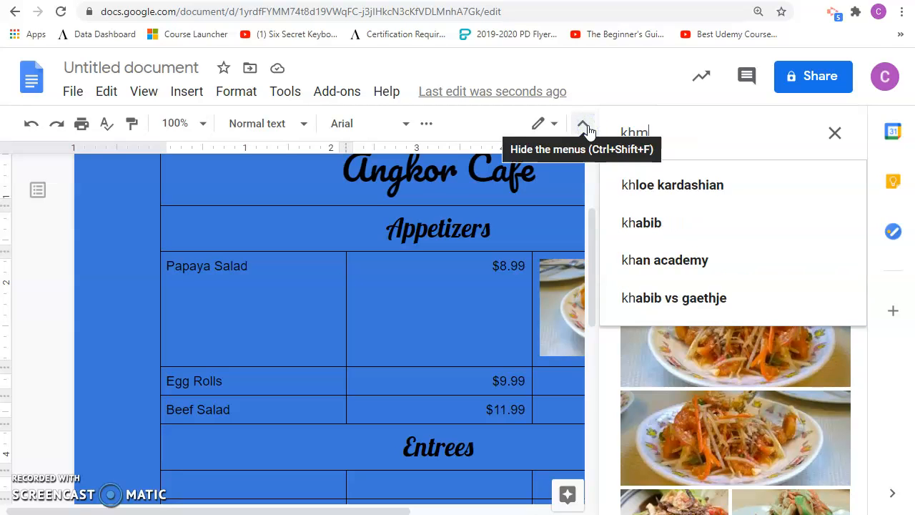
type("er egg rolls")
key("Return")
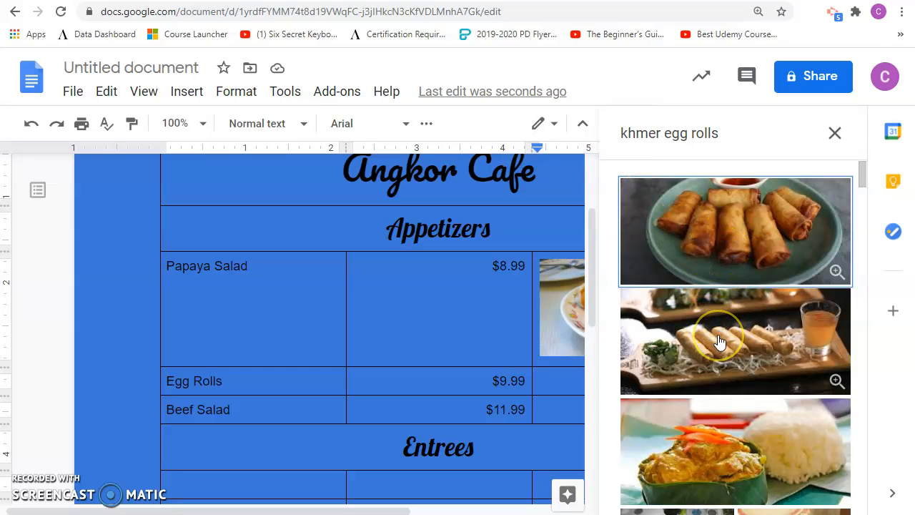
Insert the photo of egg rolls on a wooden tray with an orange drink into the Egg Rolls row.
scroll(718, 342, "down", 8)
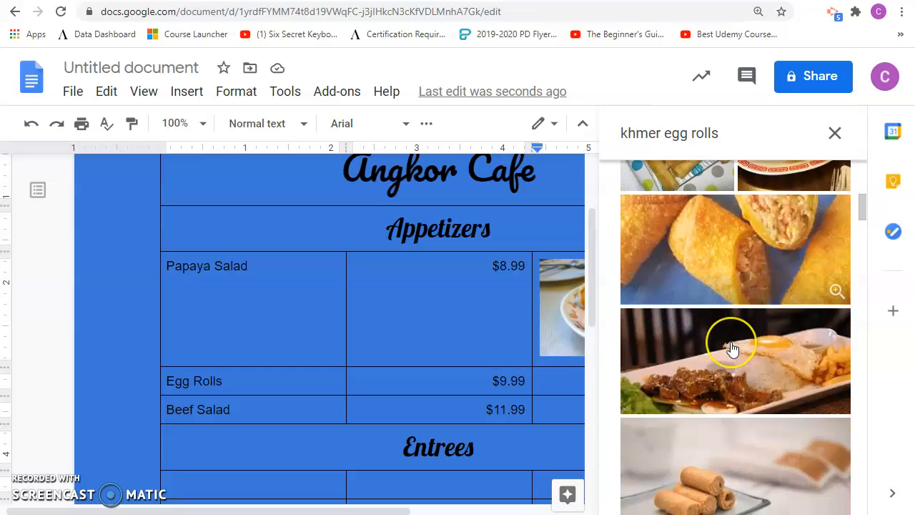
scroll(730, 348, "down", 5)
scroll(731, 347, "down", 6)
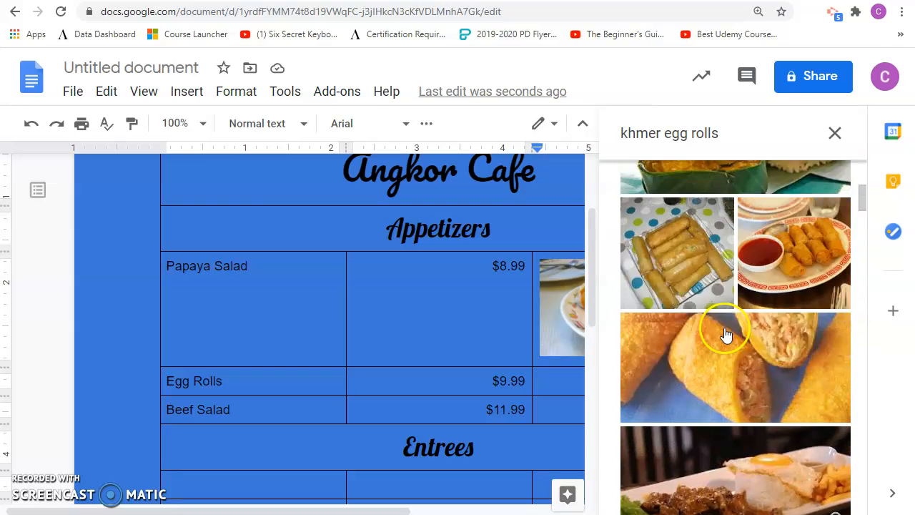
scroll(730, 343, "up", 2)
left_click(750, 361)
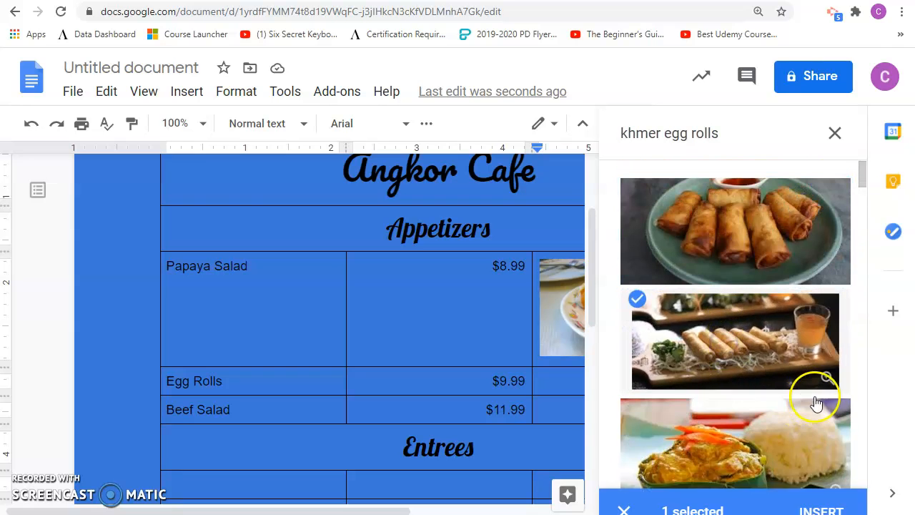
left_click(823, 495)
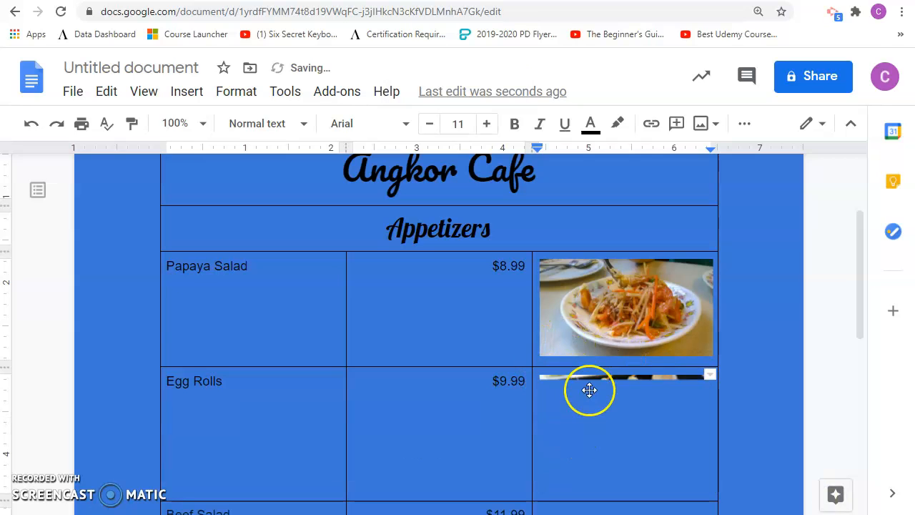
Start a web image insertion in the third column of the Beef Salad row and search for "beef salad thai".
scroll(588, 388, "down", 3)
left_click(574, 309)
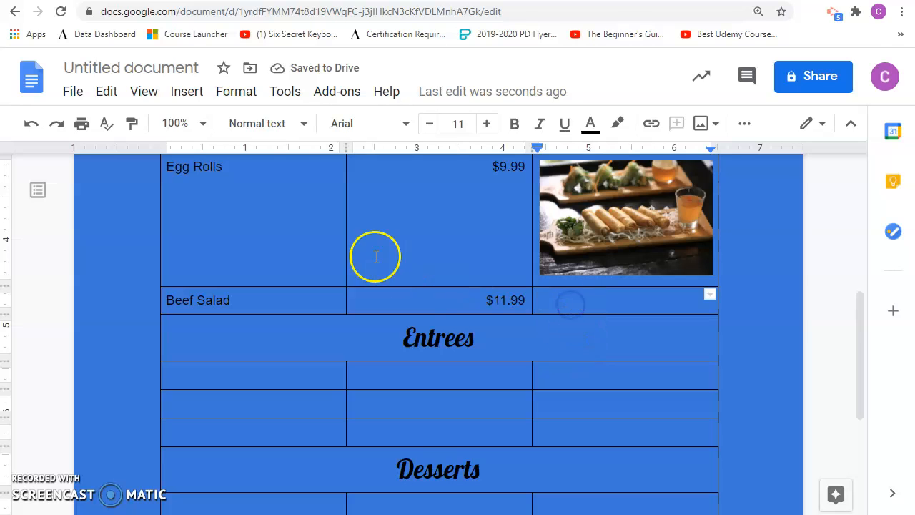
left_click(186, 91)
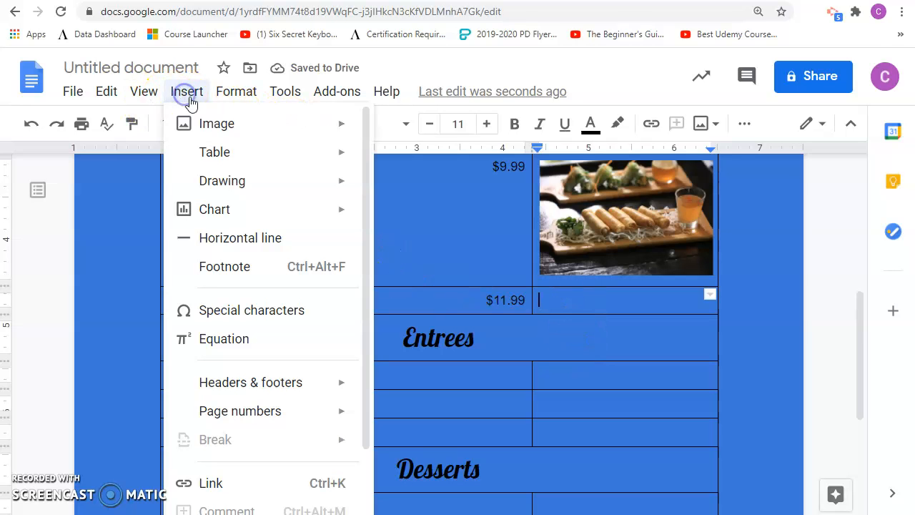
mouse_move(217, 122)
left_click(429, 158)
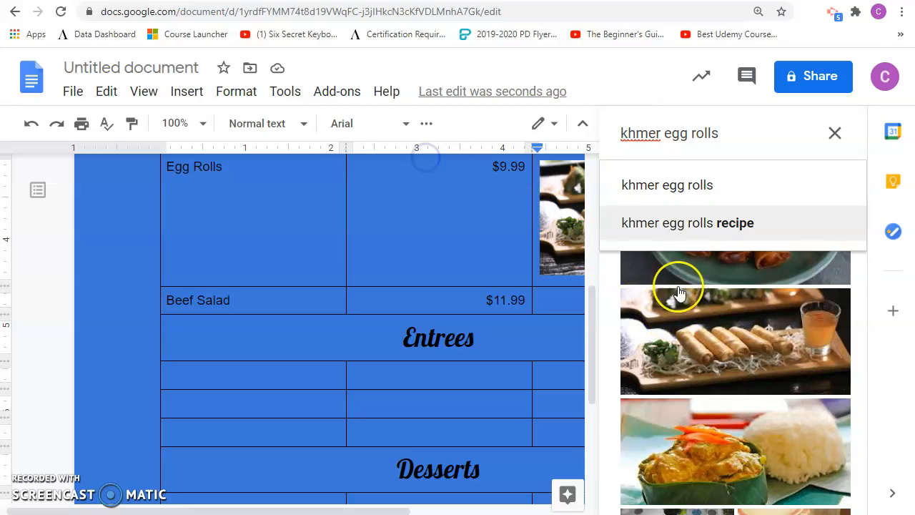
left_click_drag(718, 133, 586, 131)
type("ba")
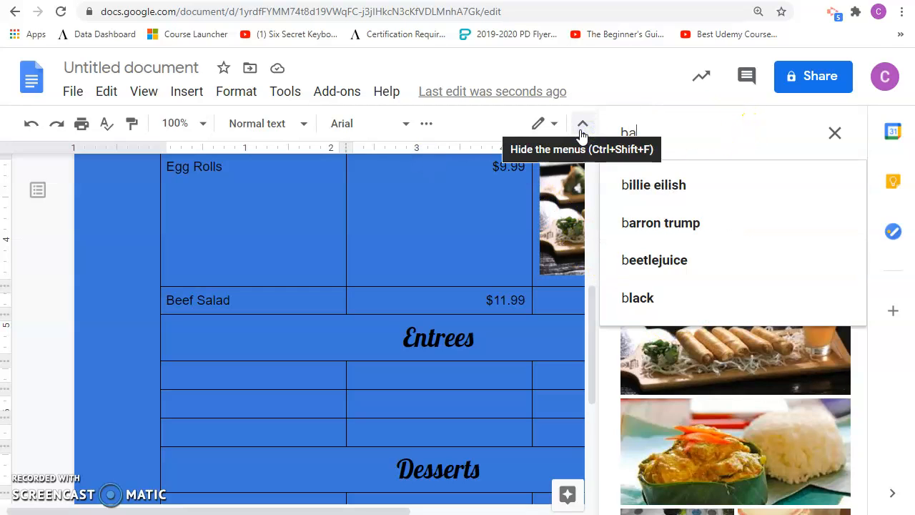
key("BackSpace")
type("eef salad thai")
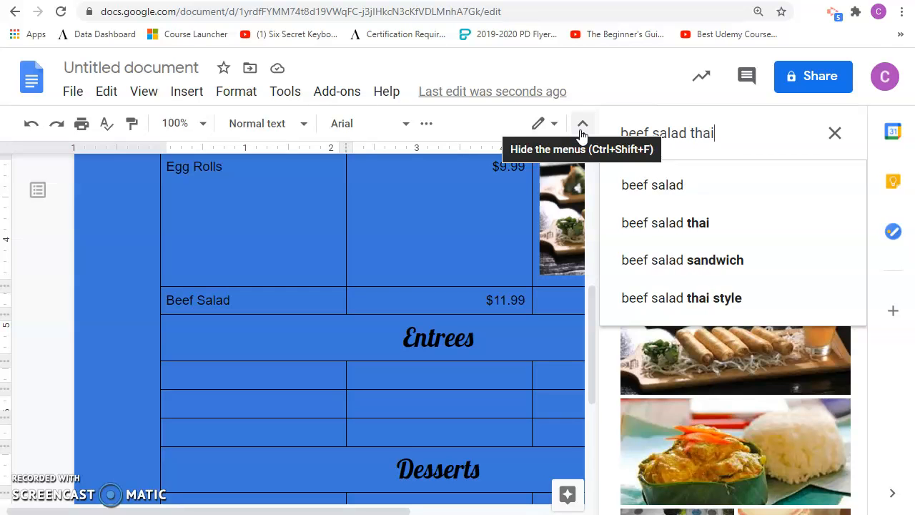
key("Return")
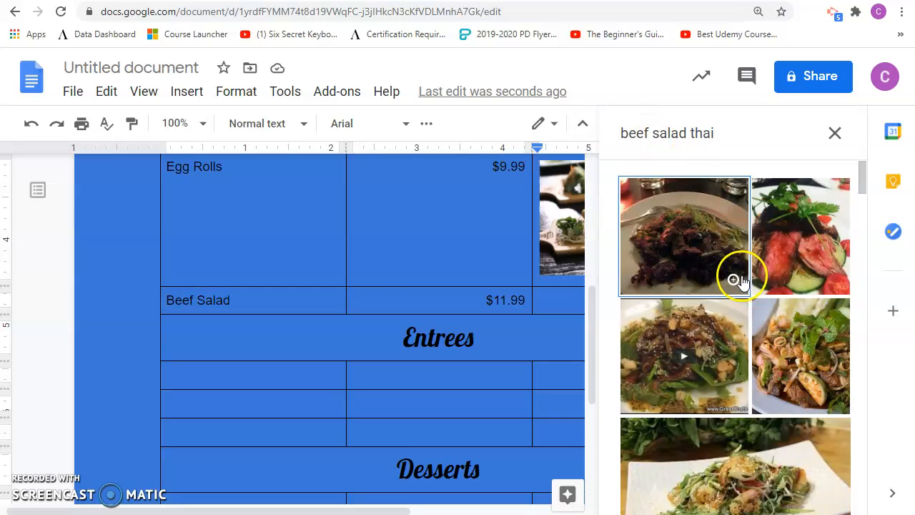
Insert the photo of beef salad with cucumber and orange vegetables on a white plate into the Beef Salad row.
scroll(834, 363, "down", 1)
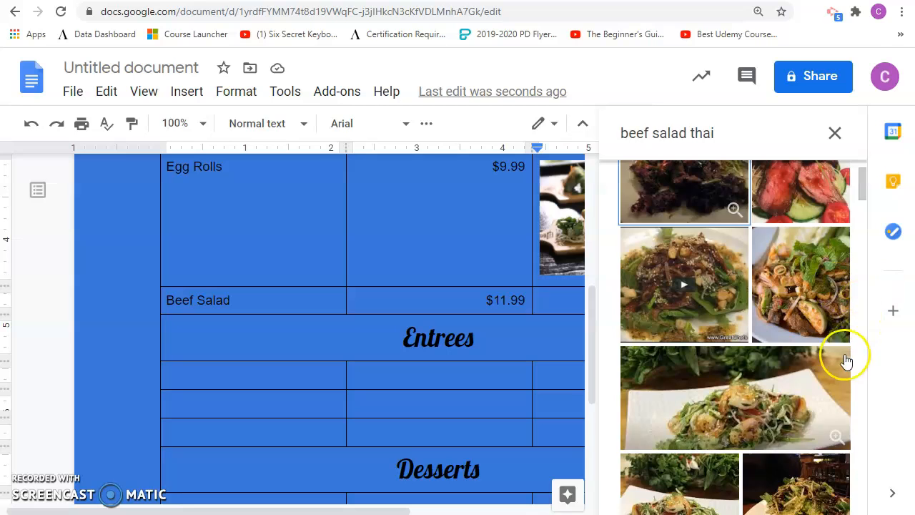
scroll(844, 363, "down", 2)
scroll(822, 405, "down", 1)
scroll(808, 371, "down", 1)
scroll(793, 314, "down", 2)
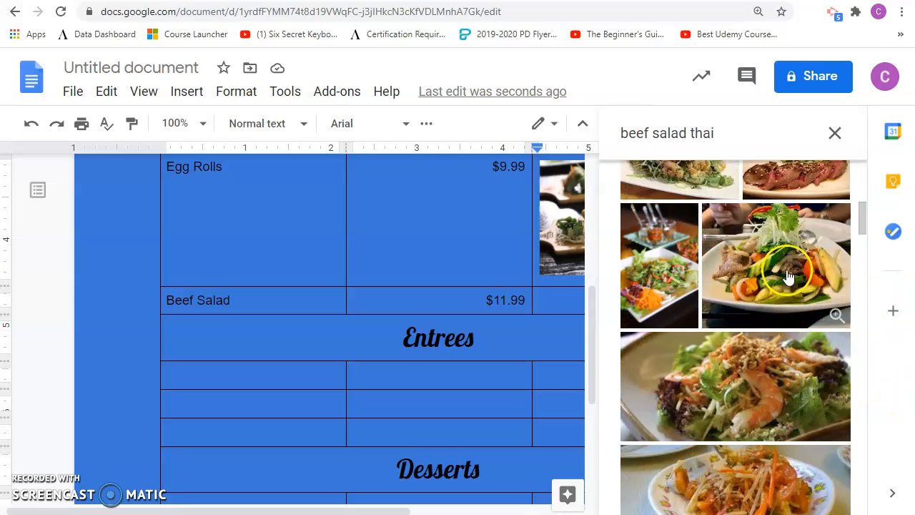
left_click(785, 270)
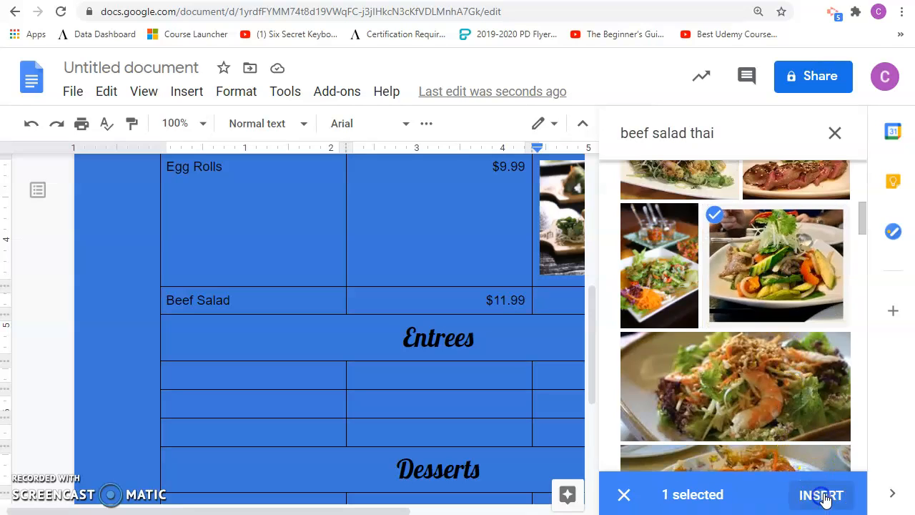
left_click(820, 494)
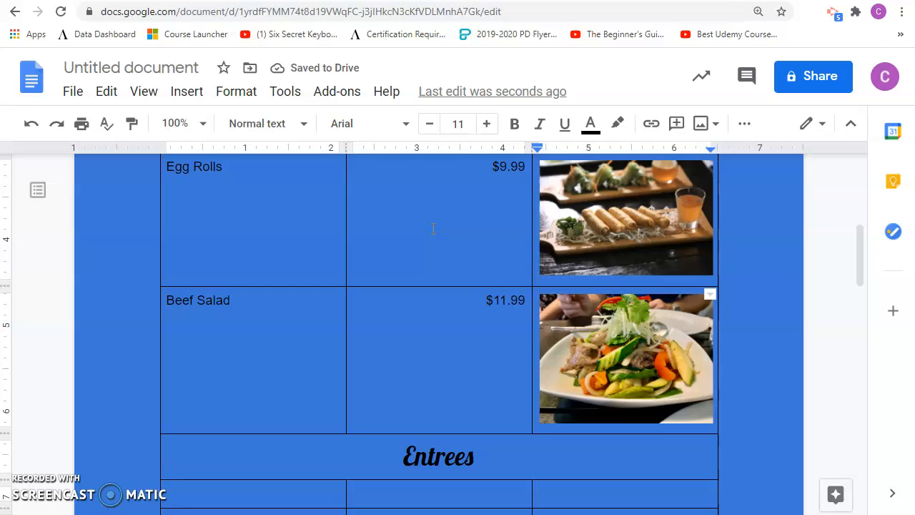
Open the size and rotation settings for the Papaya Salad photo.
scroll(278, 194, "up", 5)
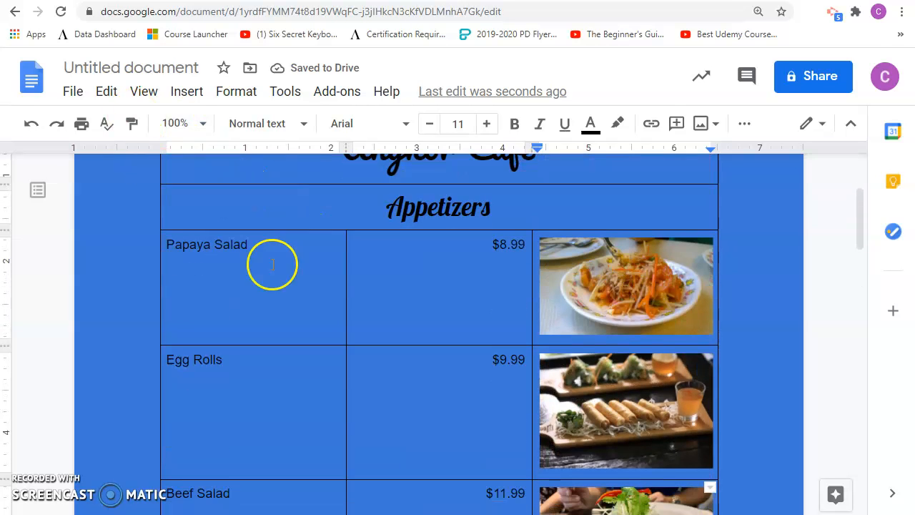
scroll(627, 311, "down", 3)
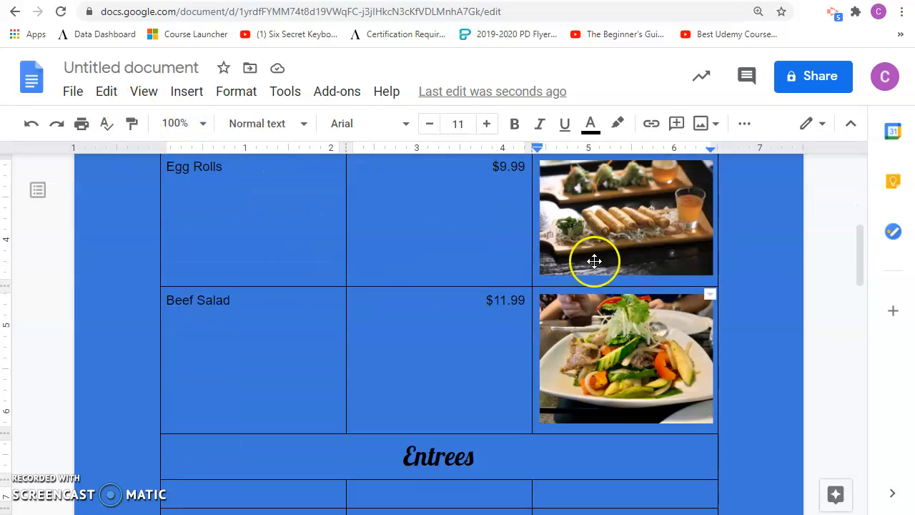
scroll(594, 261, "up", 1)
left_click(569, 348)
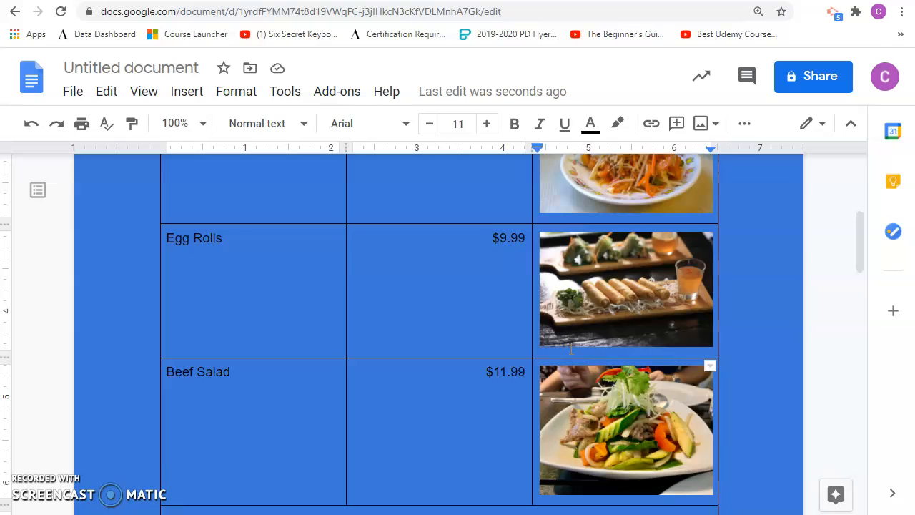
scroll(795, 312, "up", 3)
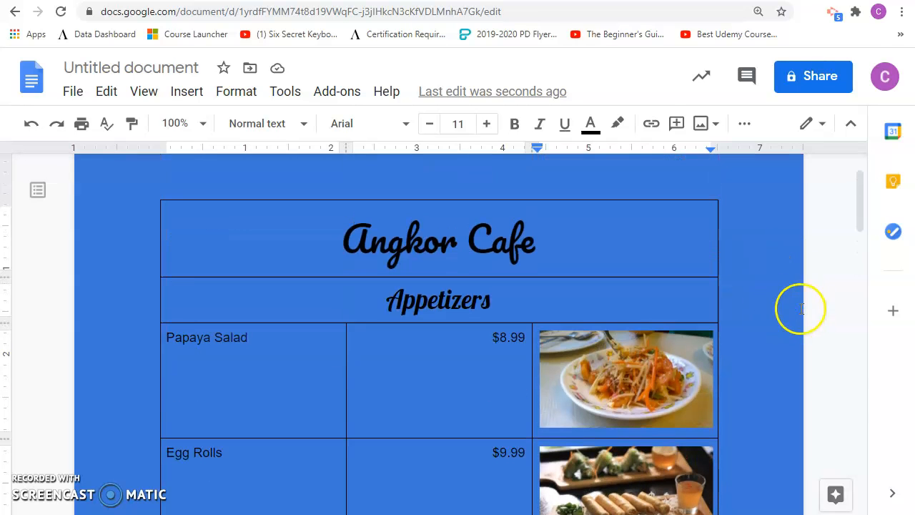
left_click(605, 363)
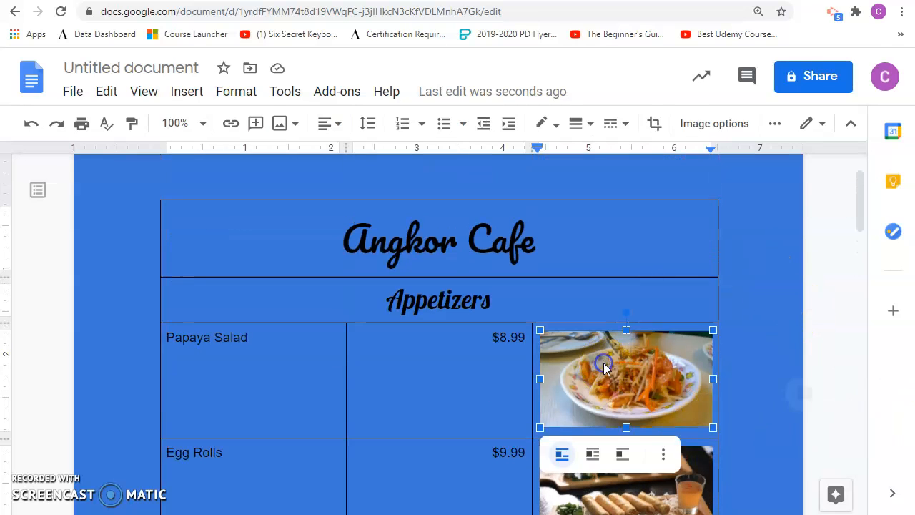
left_click(664, 456)
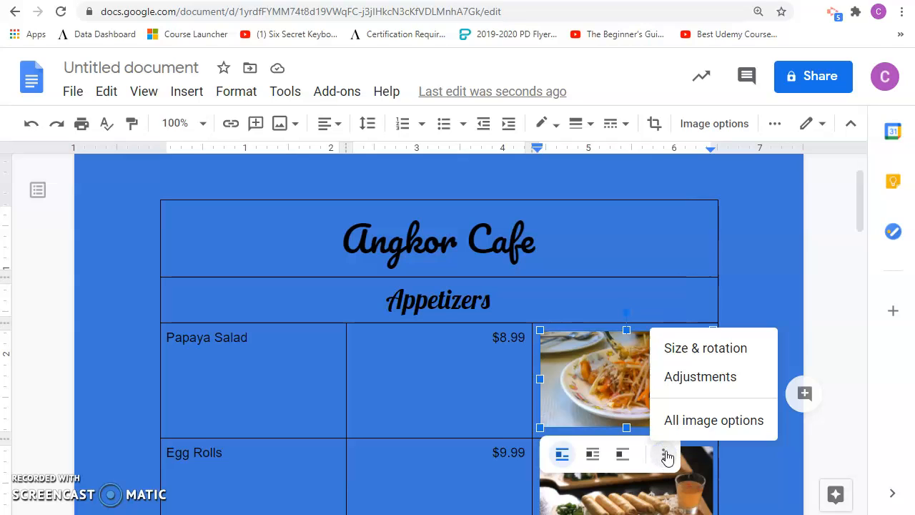
left_click(691, 425)
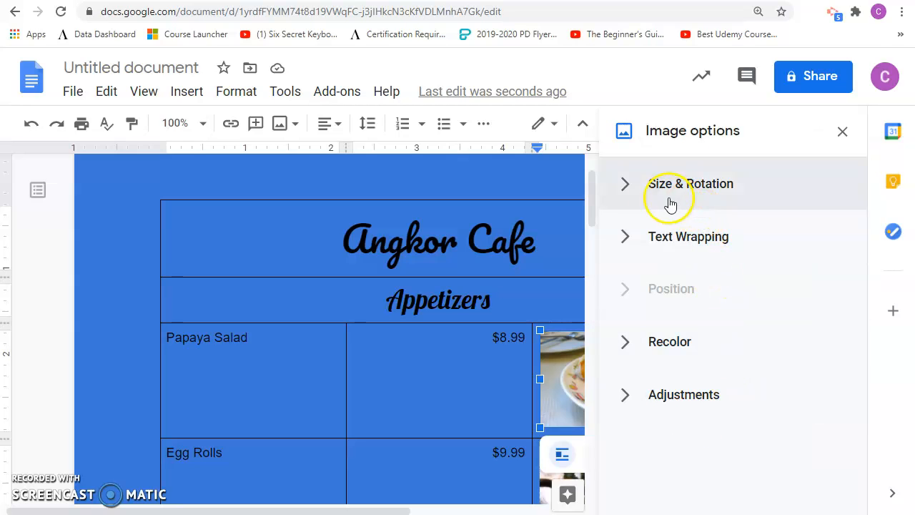
left_click(627, 187)
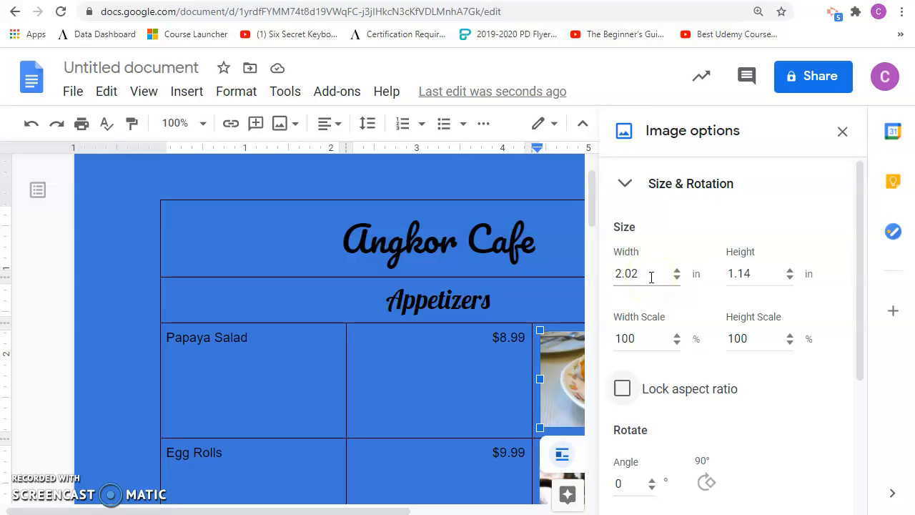
Set the Papaya Salad photo's width to 2 in and height to 0.75 in, and close the image options.
left_click(621, 273)
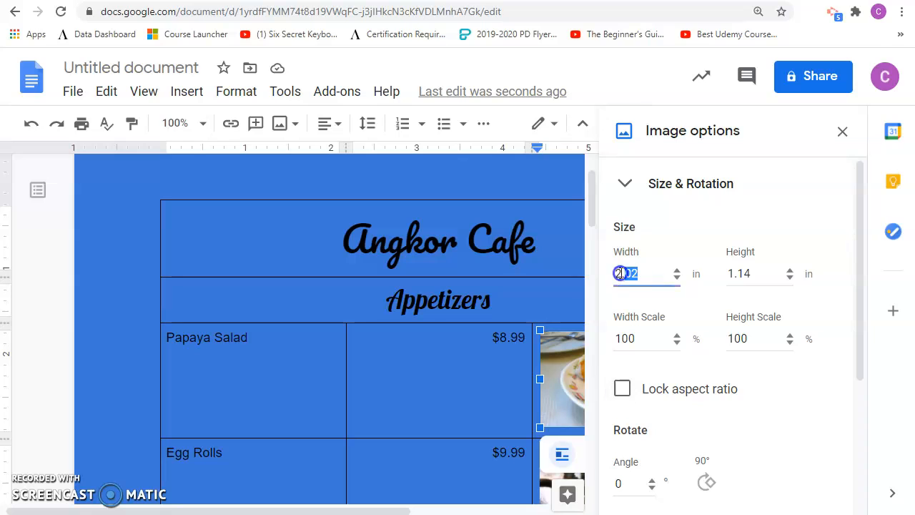
type("0.75")
left_click(739, 273)
left_click(639, 276)
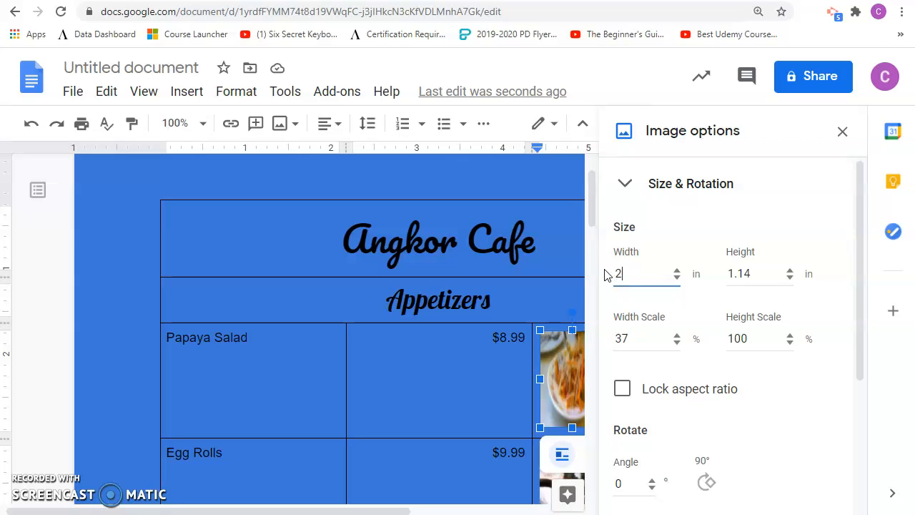
left_click_drag(763, 276, 694, 273)
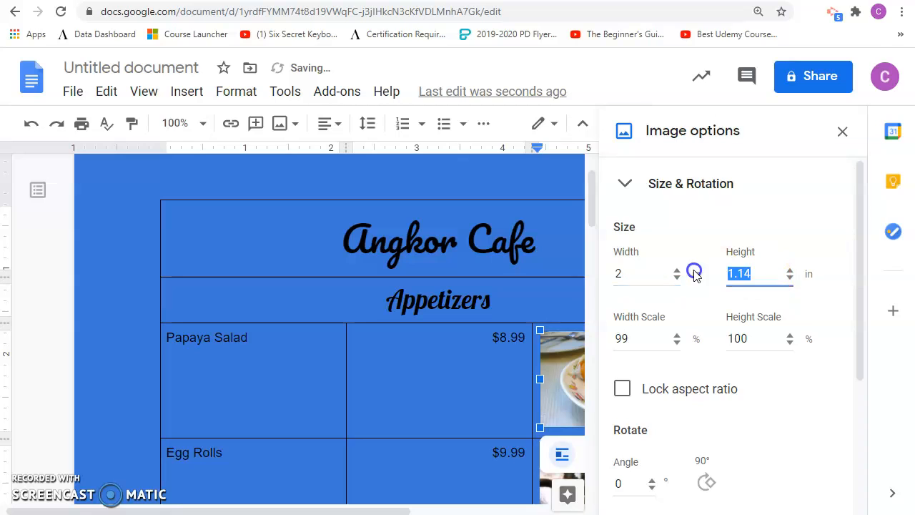
type("0.75")
left_click(629, 274)
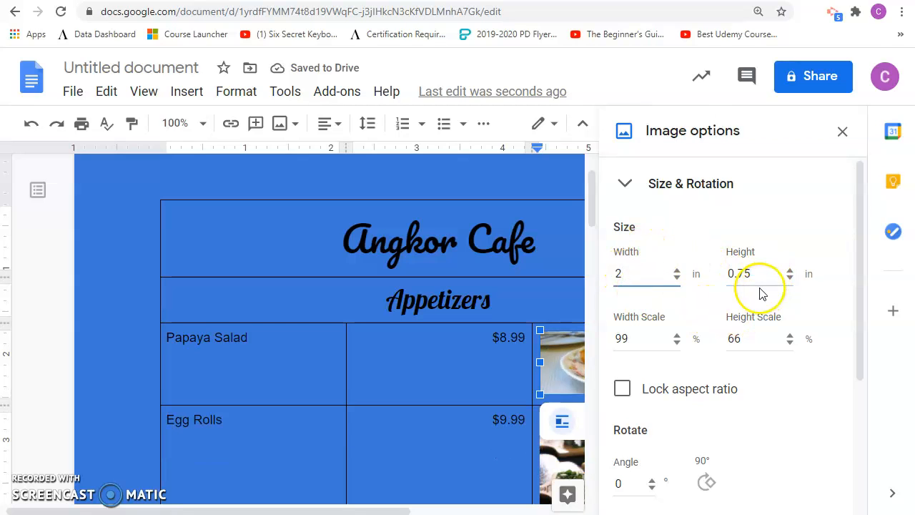
scroll(800, 418, "down", 3)
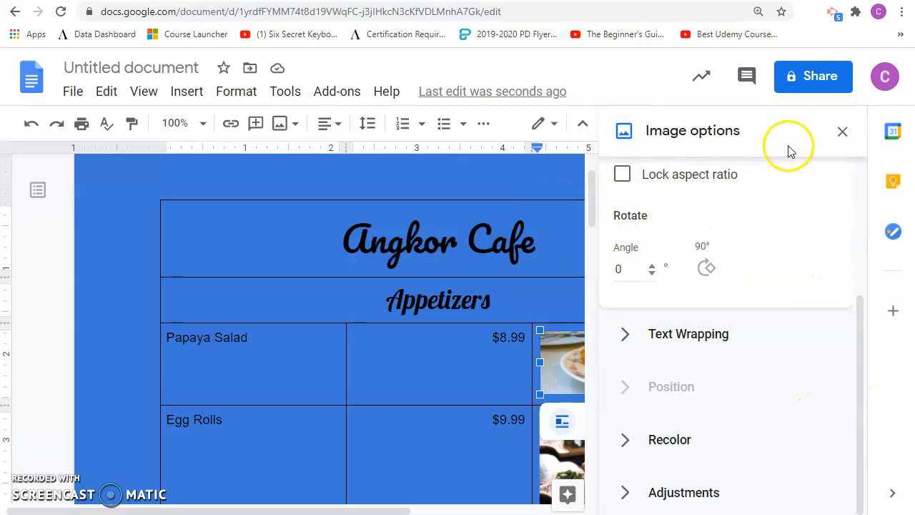
left_click(842, 134)
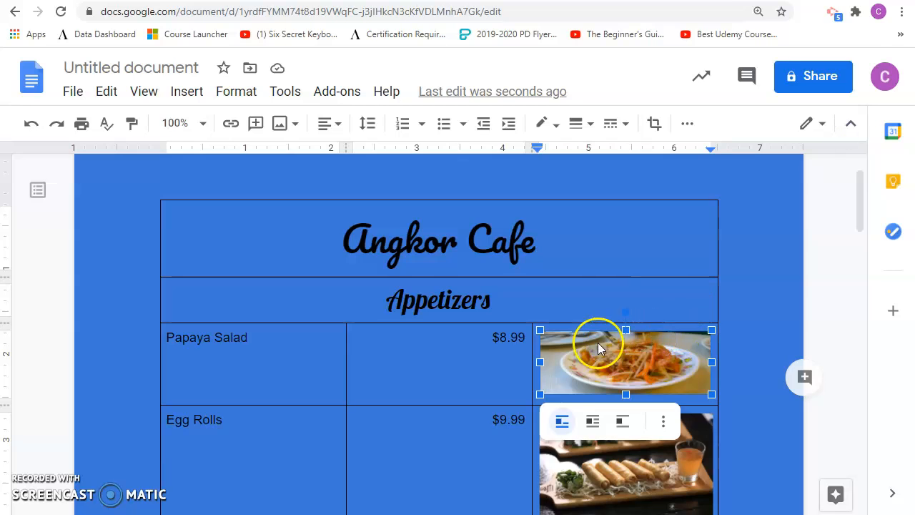
Resize the Egg Rolls photo to a width of 2 in and a height of 0.75 in.
scroll(607, 368, "down", 2)
left_click(599, 365)
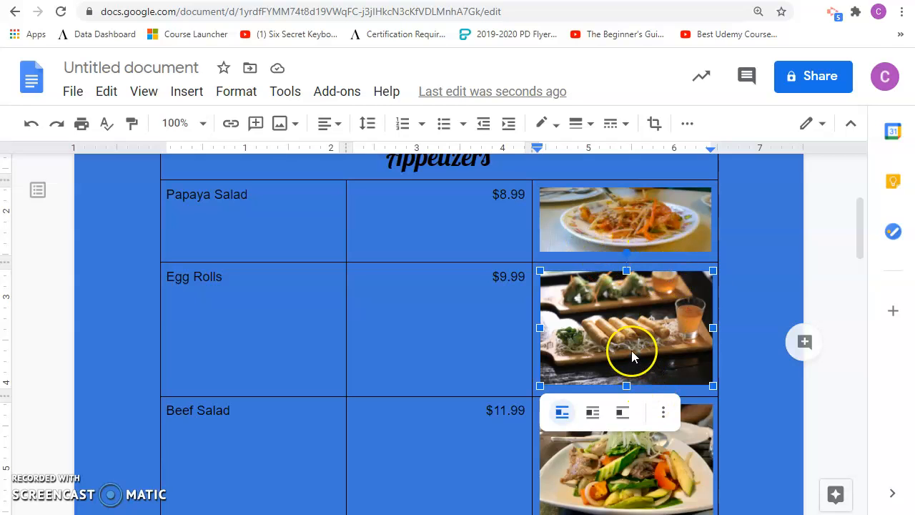
left_click(663, 413)
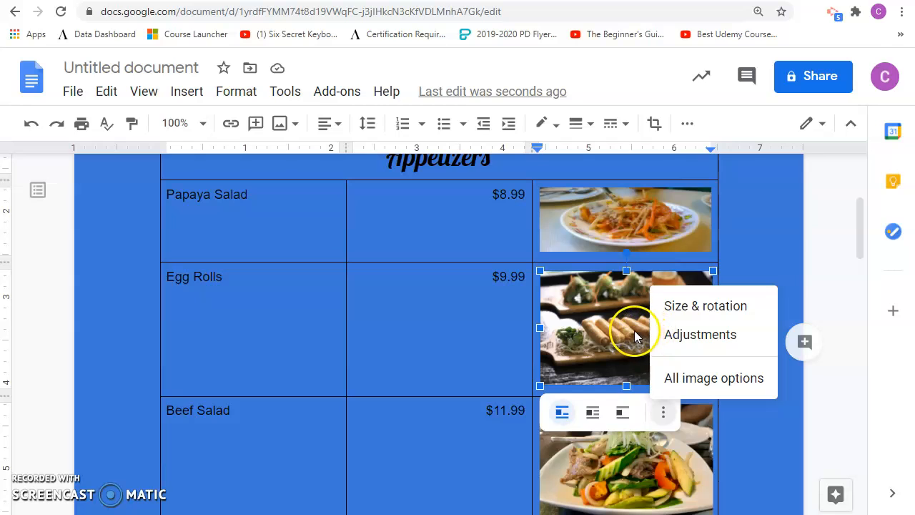
left_click(699, 381)
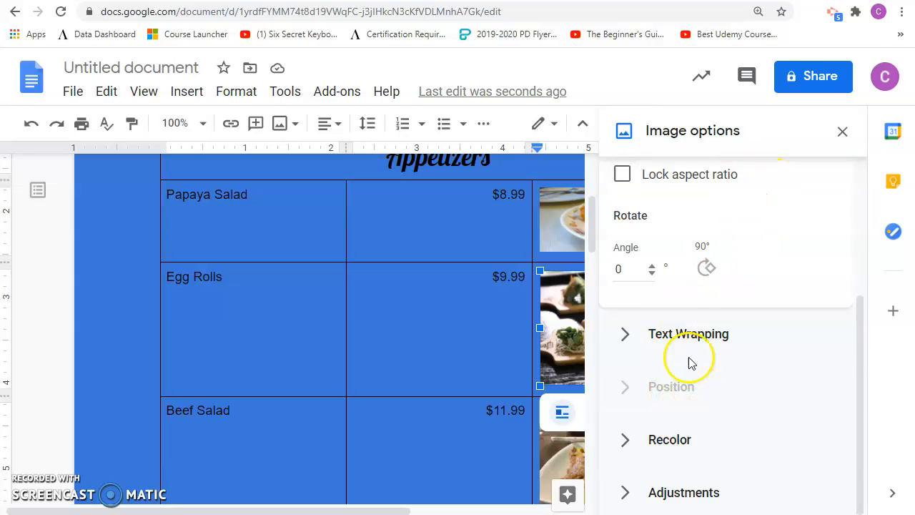
scroll(768, 259, "up", 3)
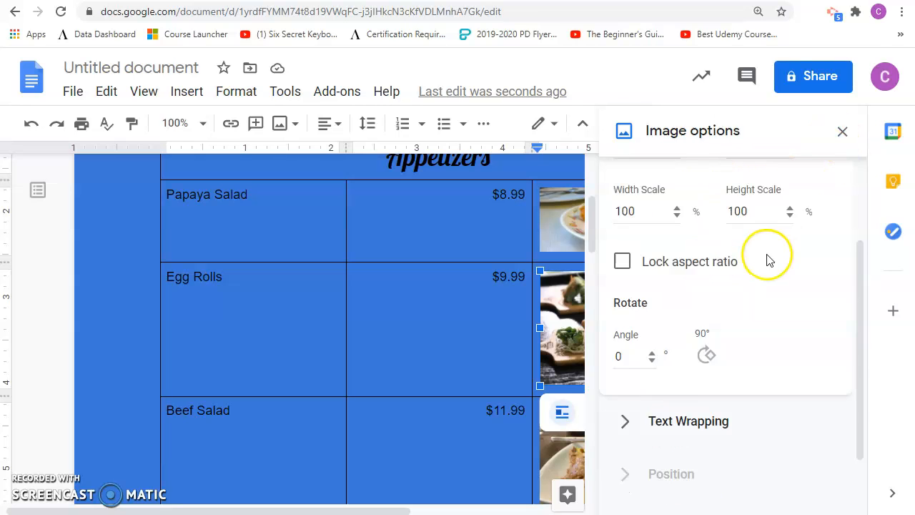
left_click(641, 273)
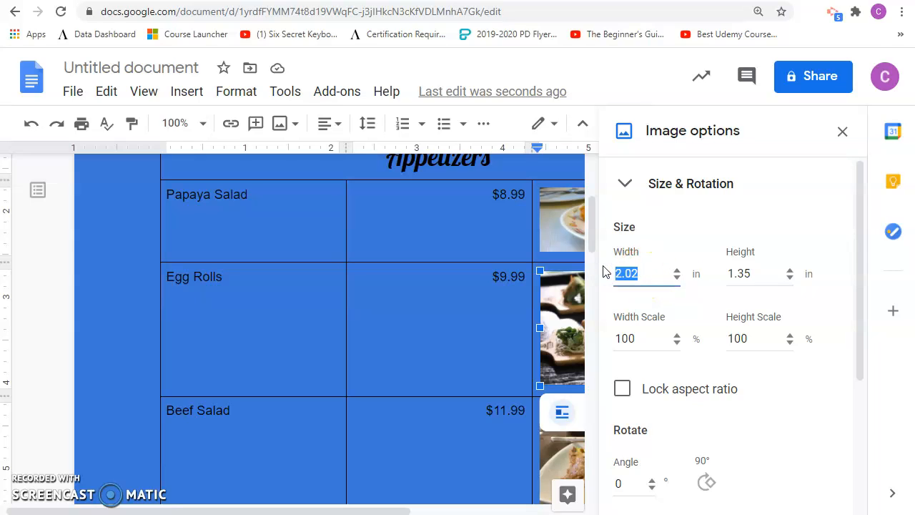
left_click_drag(741, 273, 714, 274)
type("0.75")
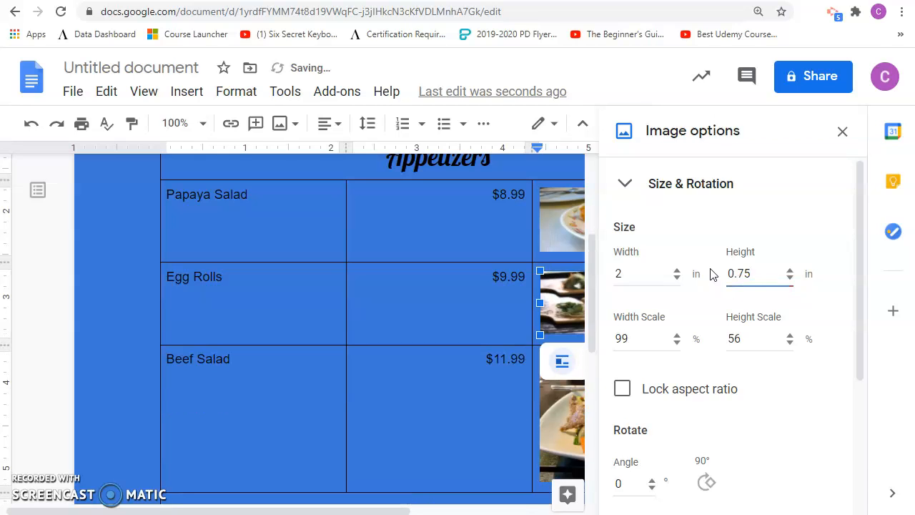
left_click(444, 237)
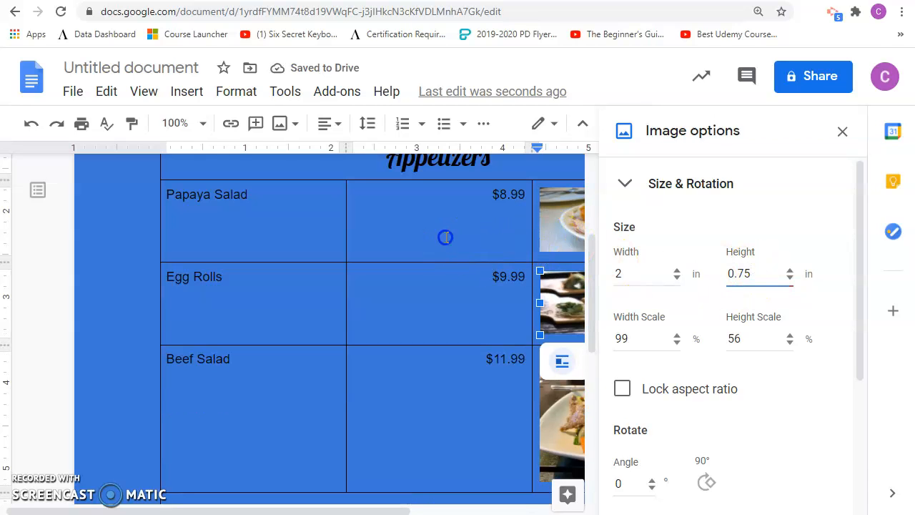
Resize the Beef Salad photo to a width of 2 in and a height of 0.75 in, and close the image options.
scroll(564, 343, "down", 3)
left_click(558, 296)
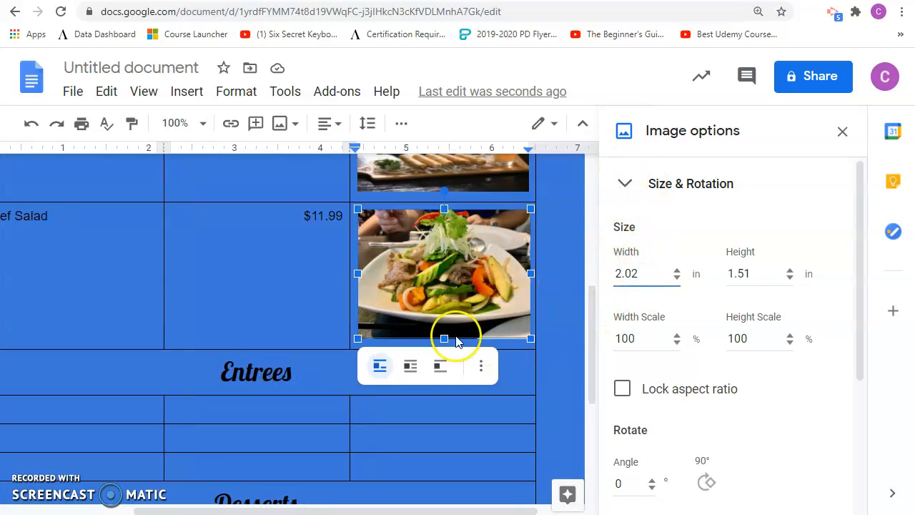
left_click(481, 367)
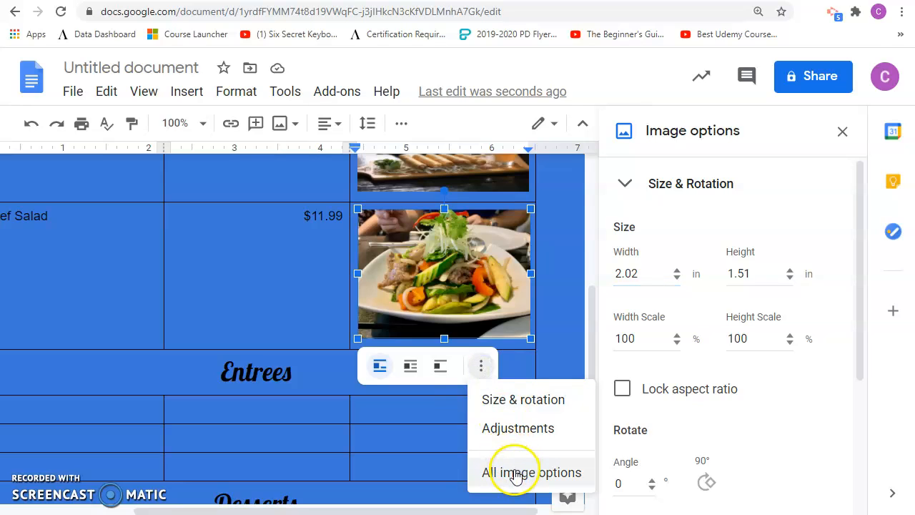
left_click(512, 472)
left_click(643, 272)
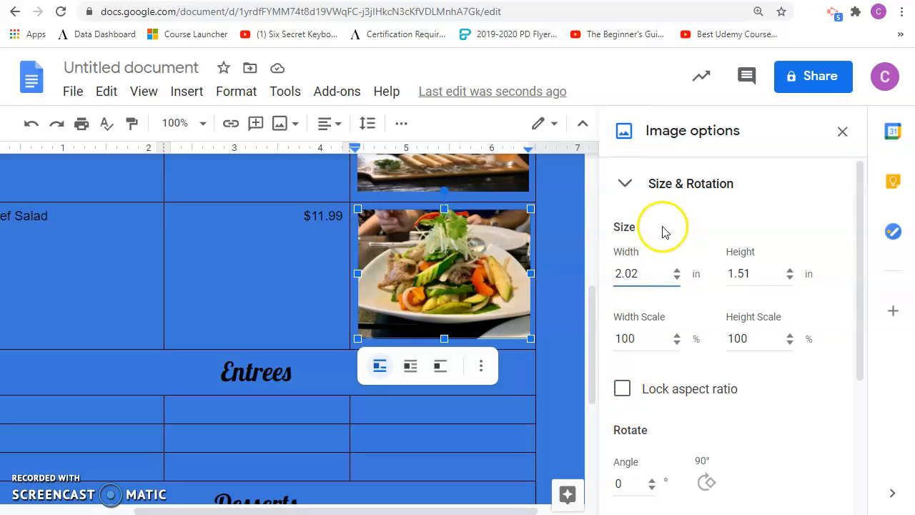
left_click_drag(644, 274, 591, 266)
type("2")
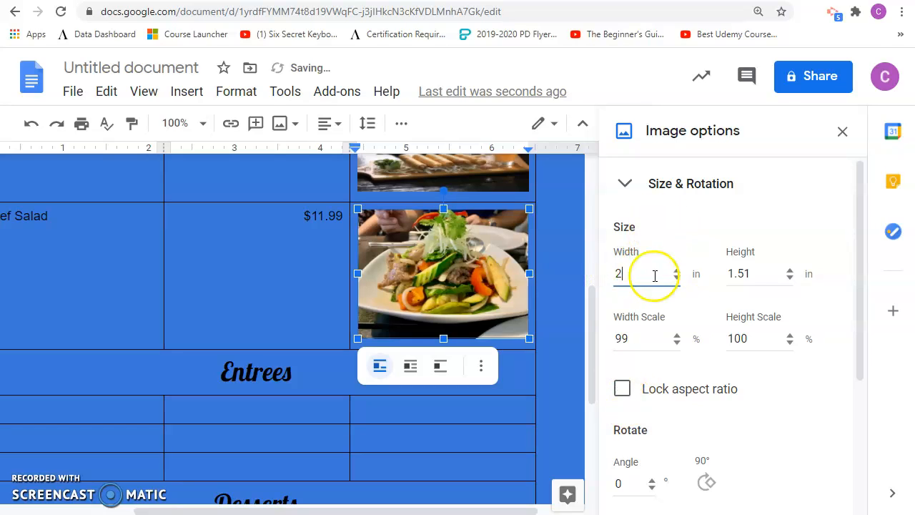
left_click_drag(741, 273, 697, 279)
type("0.75")
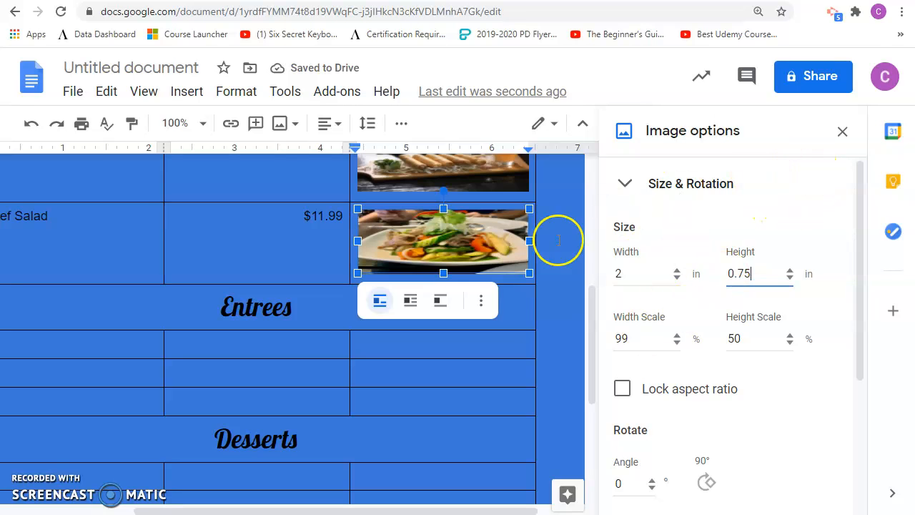
left_click(841, 135)
left_click(457, 243)
scroll(502, 276, "up", 2)
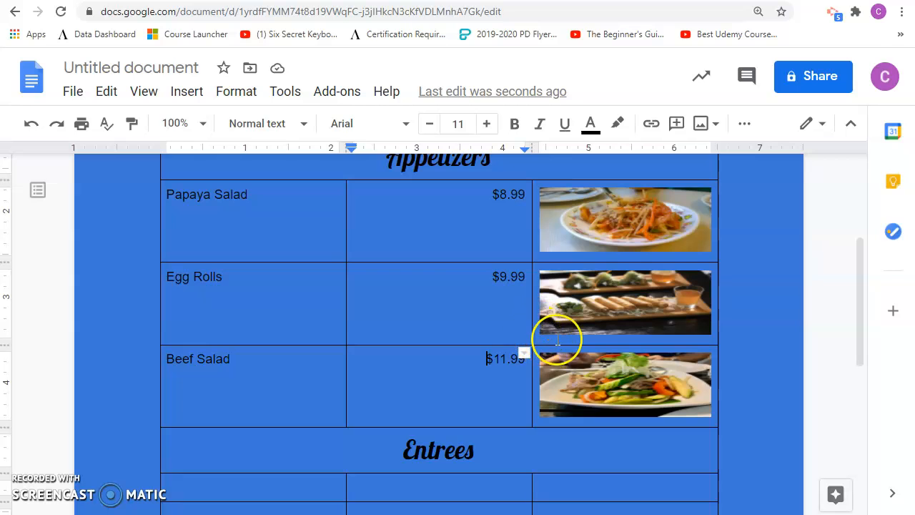
left_click_drag(343, 306, 329, 365)
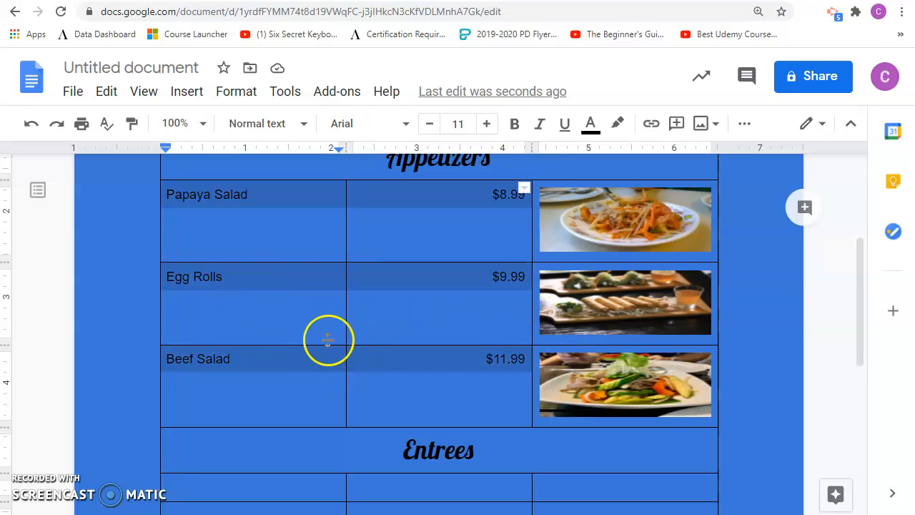
scroll(357, 306, "up", 2)
left_click(333, 368)
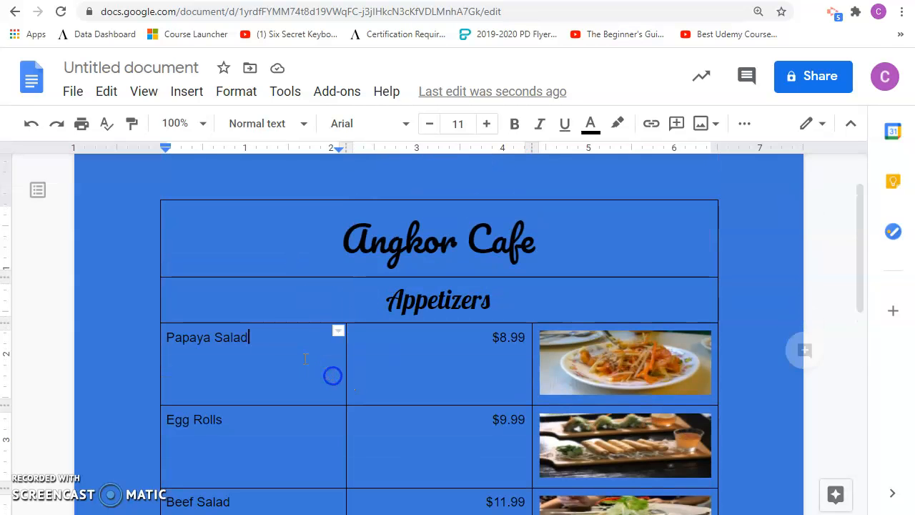
left_click(199, 337)
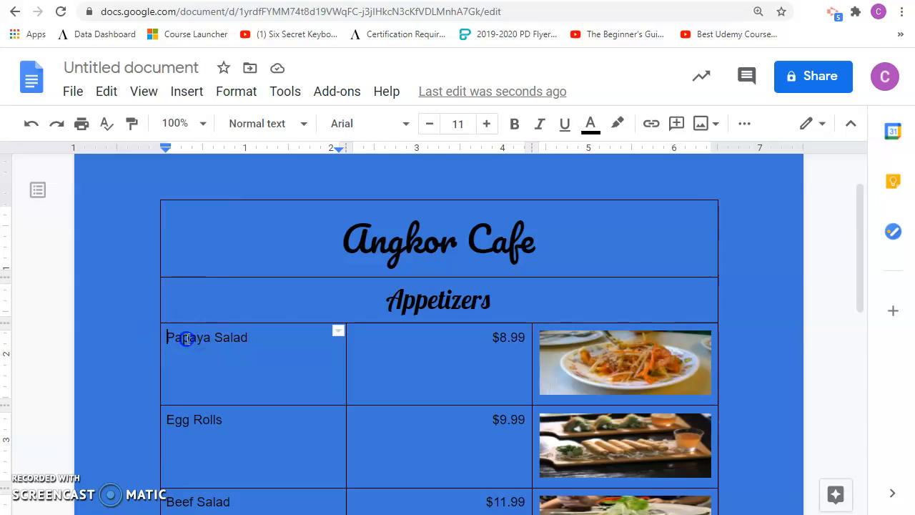
triple_click(186, 339)
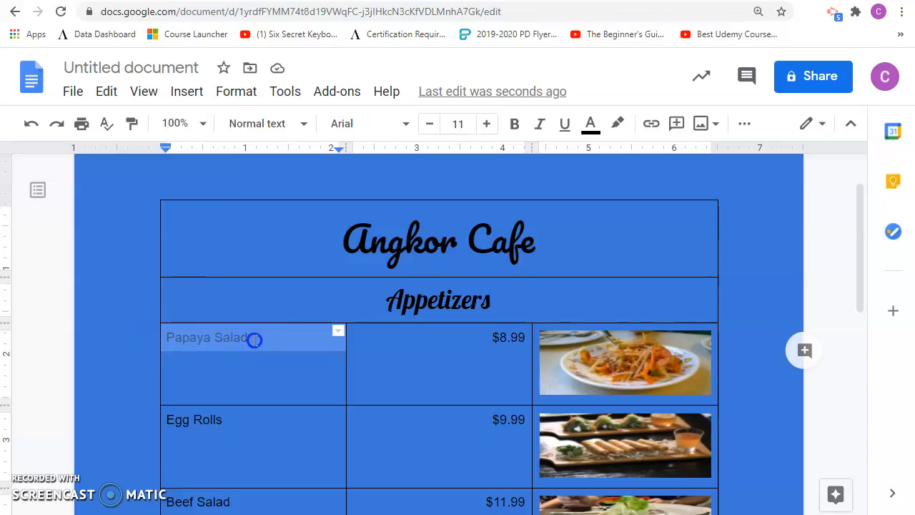
right_click(229, 368)
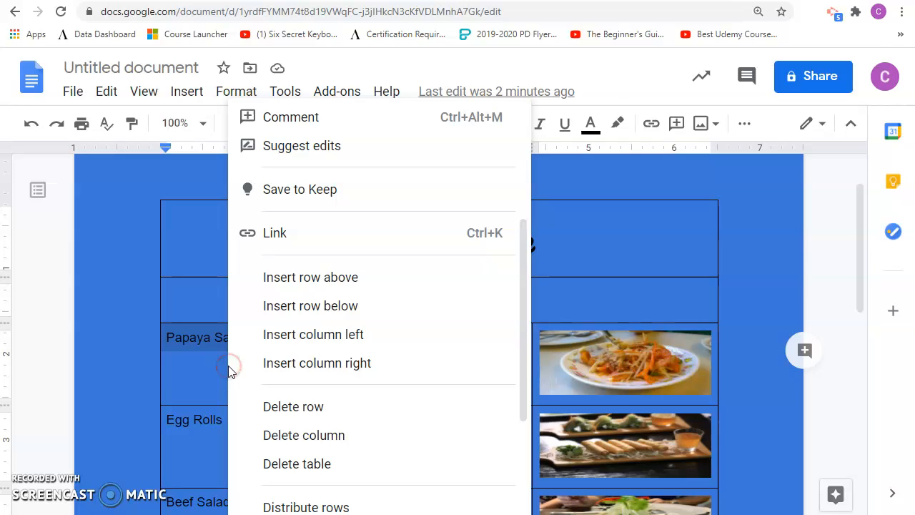
scroll(286, 357, "down", 3)
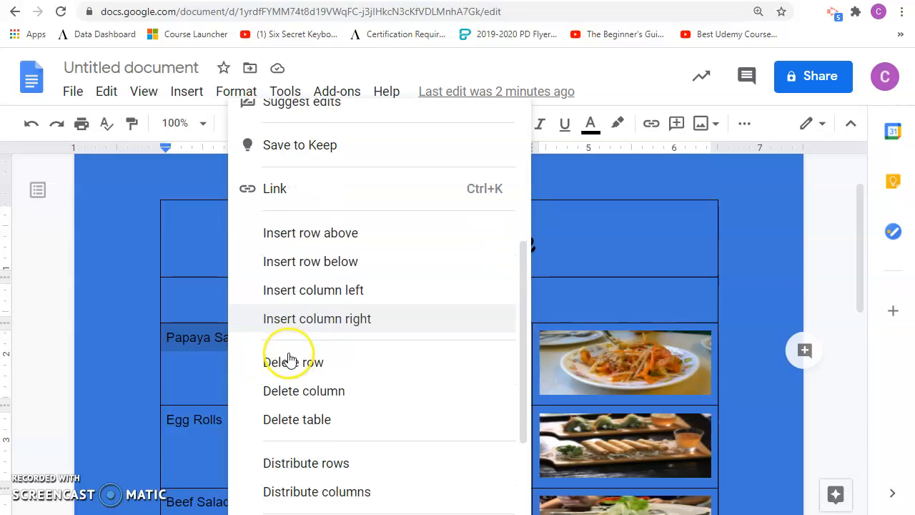
scroll(289, 357, "down", 1)
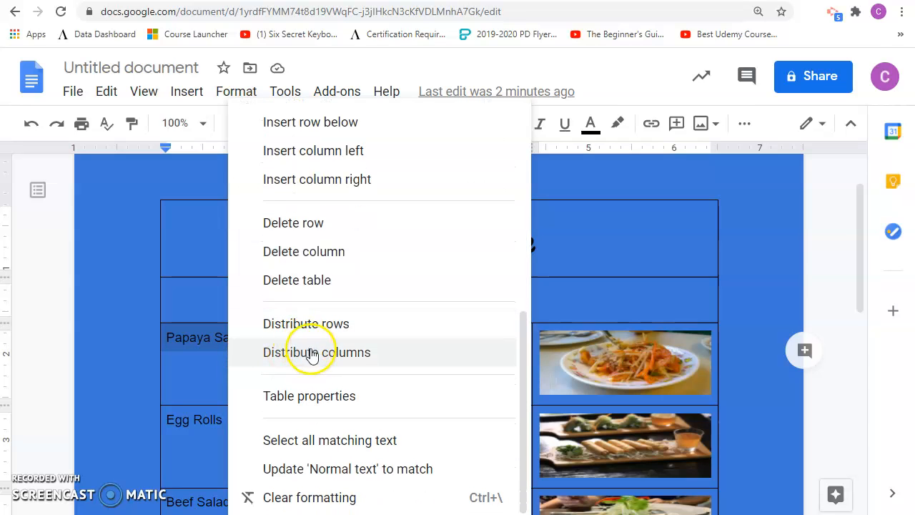
scroll(312, 357, "up", 5)
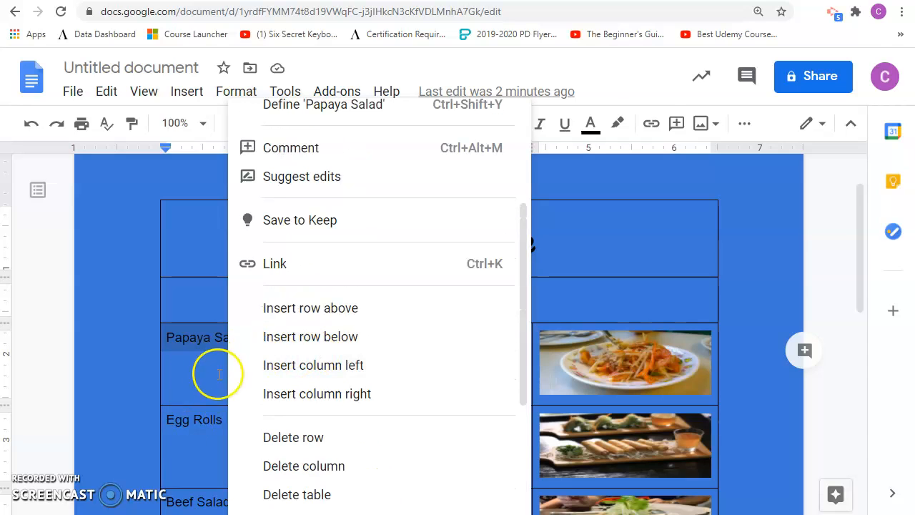
left_click(210, 370)
Set the cell vertical alignment to Middle for all table rows from Papaya Salad down to the last Desserts row.
left_click_drag(165, 338, 609, 423)
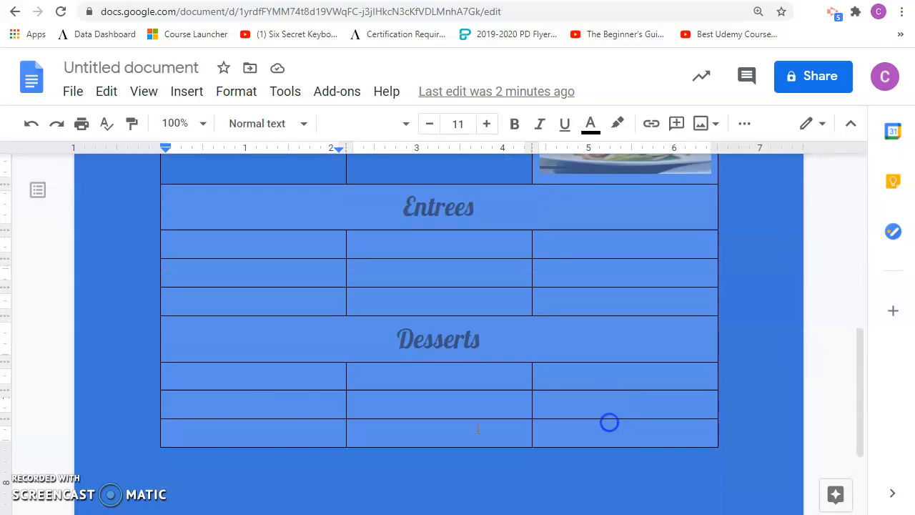
right_click(235, 431)
scroll(307, 446, "down", 4)
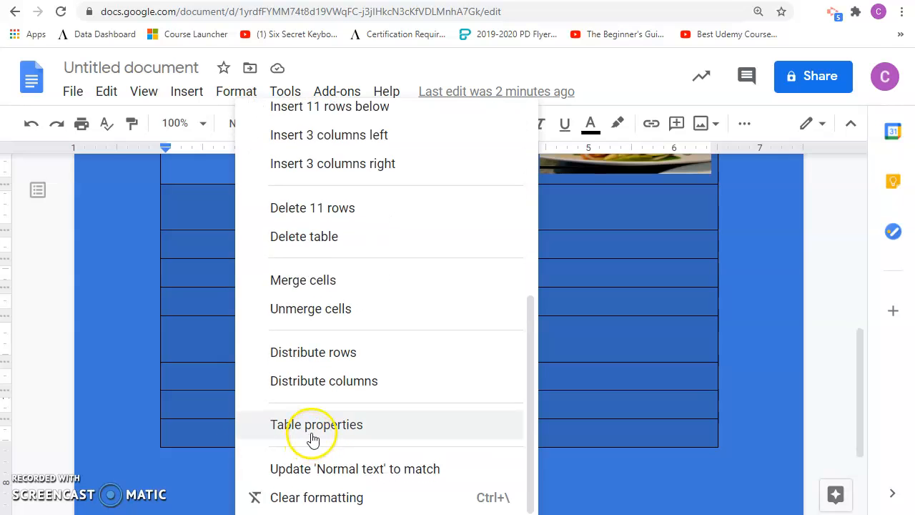
left_click(309, 426)
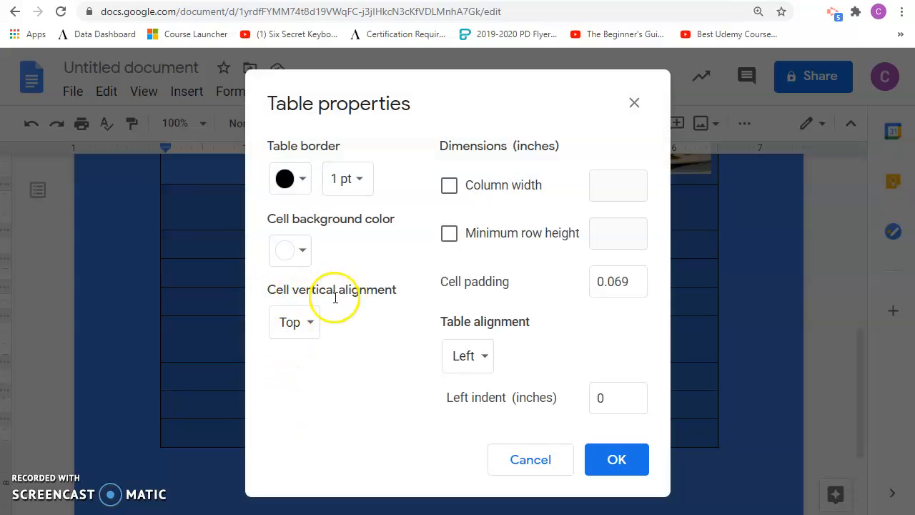
left_click(313, 325)
left_click(313, 350)
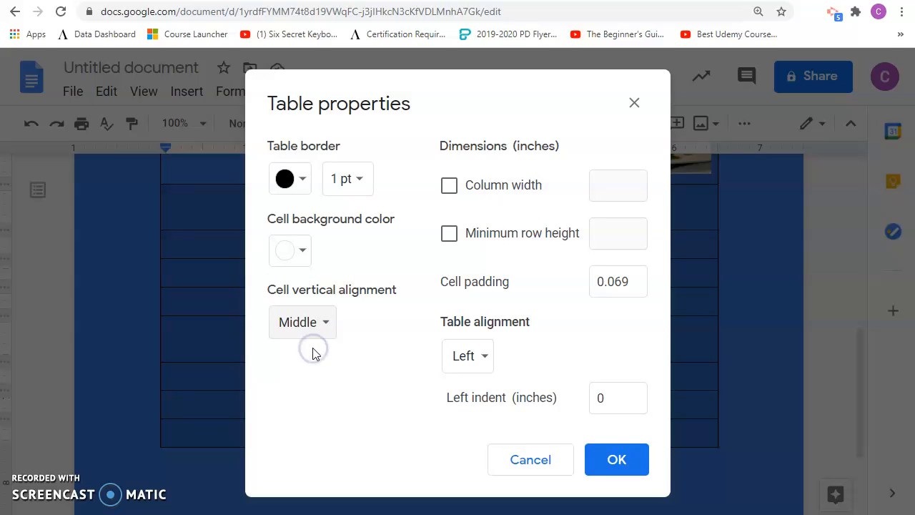
left_click(607, 465)
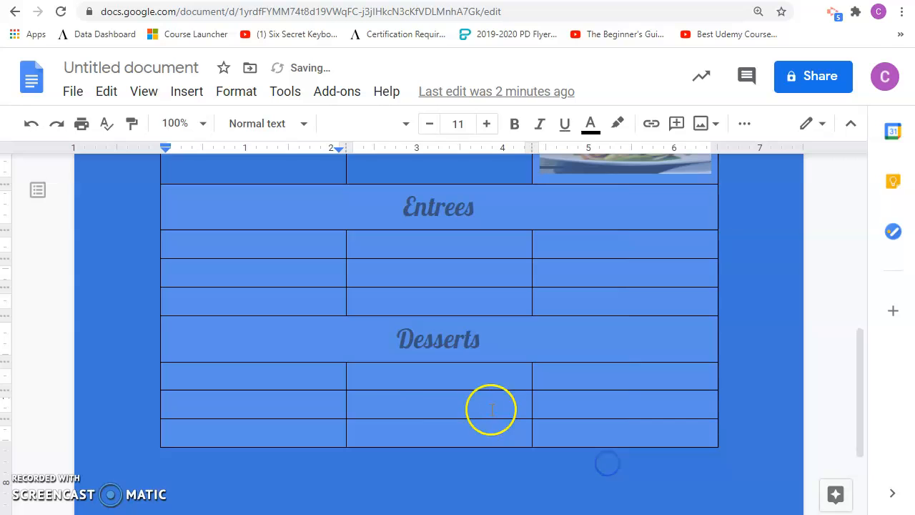
scroll(411, 384, "up", 6)
left_click(312, 370)
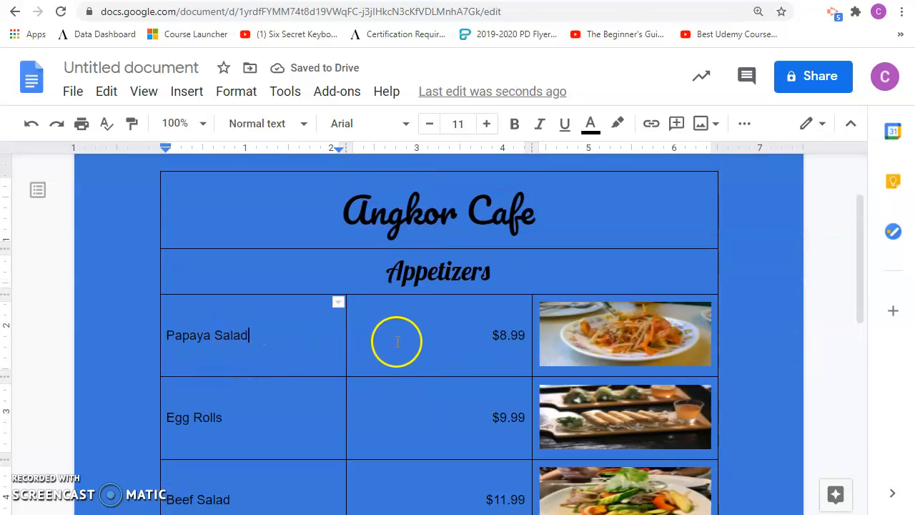
left_click(300, 360)
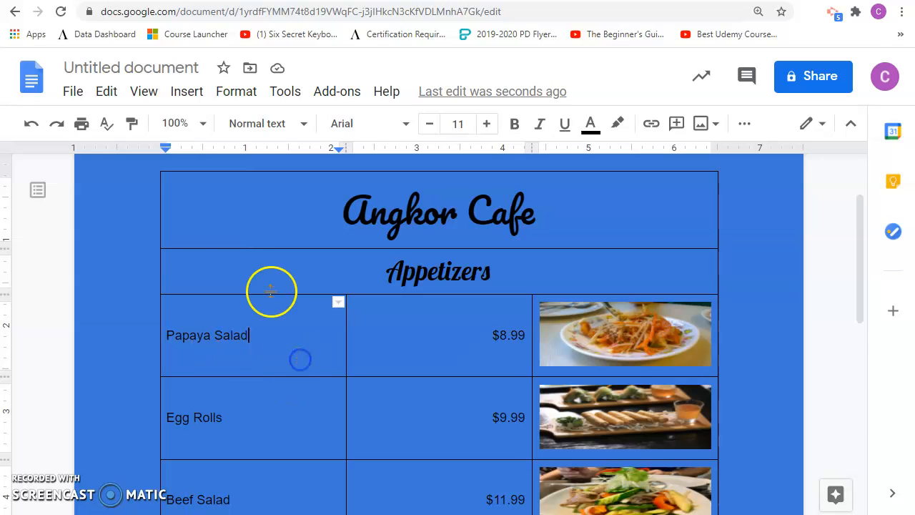
Review the layout of the Appetizers rows and the empty Entrees and Desserts sections.
scroll(453, 449, "down", 2)
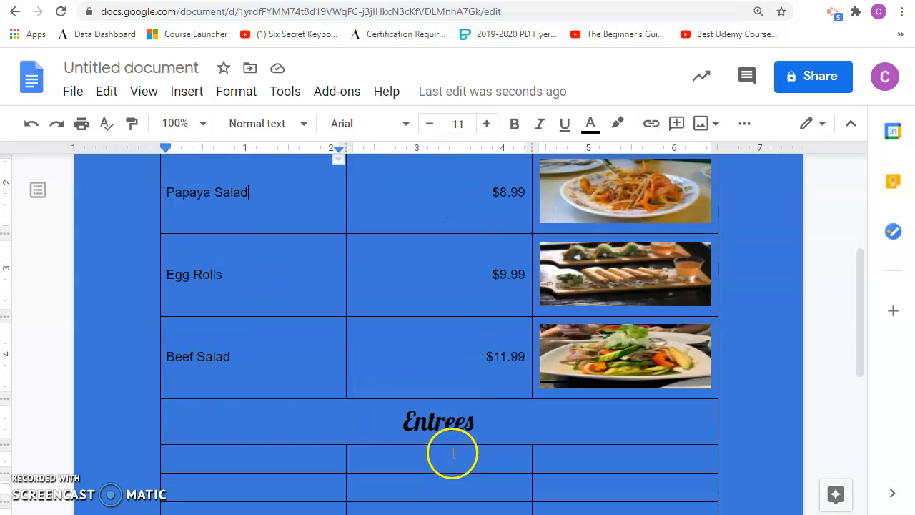
scroll(409, 429, "up", 3)
scroll(444, 393, "down", 2)
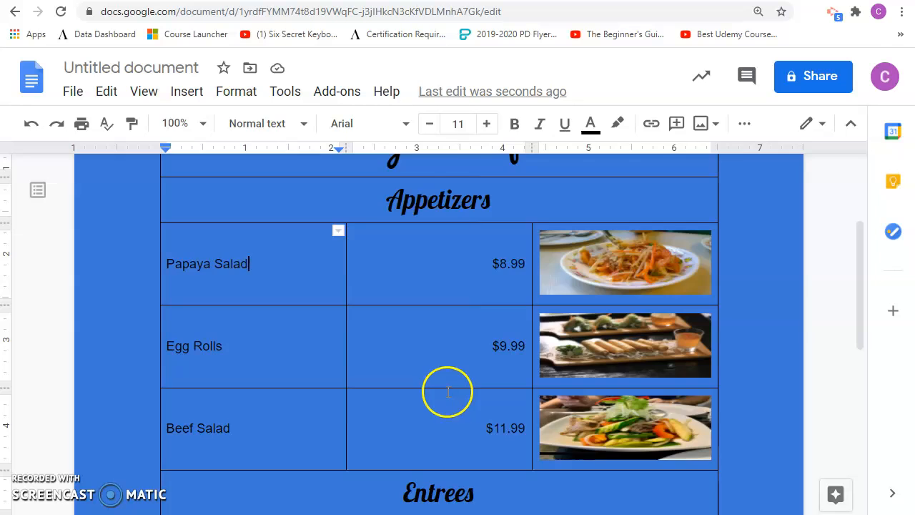
scroll(447, 392, "down", 3)
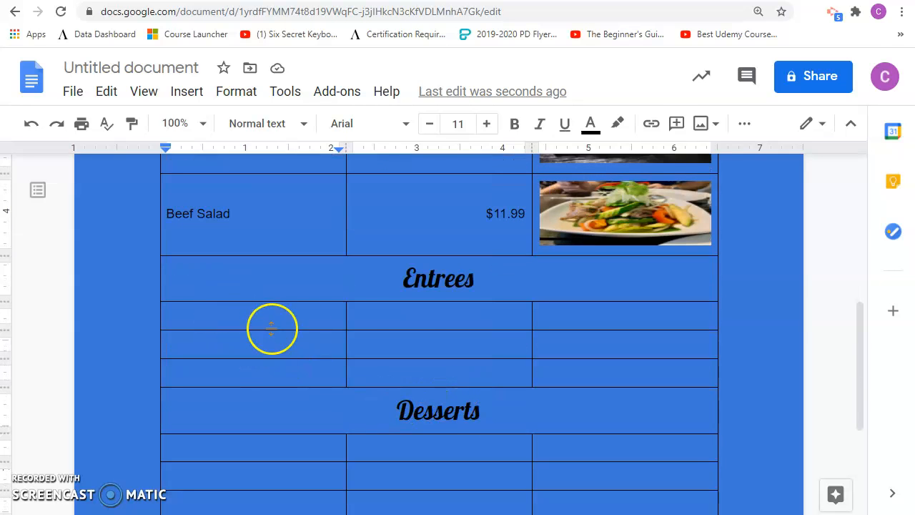
scroll(456, 406, "up", 2)
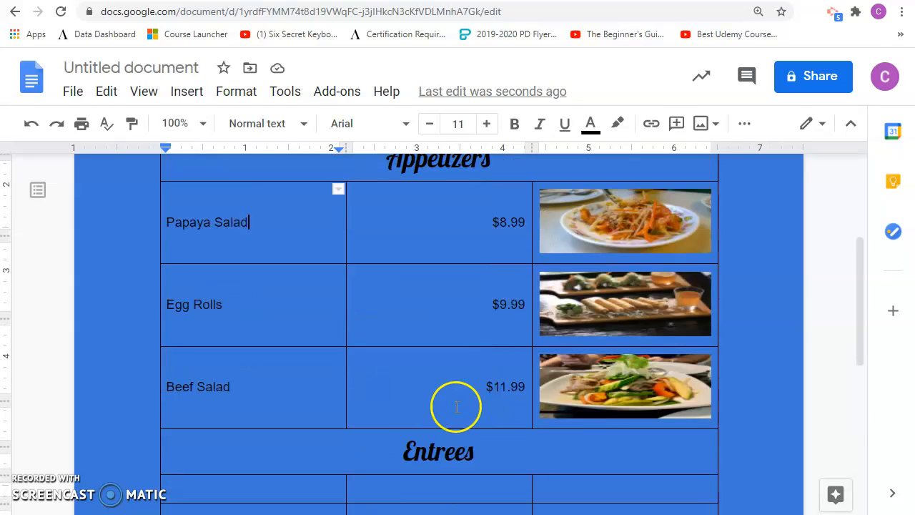
scroll(456, 406, "up", 1)
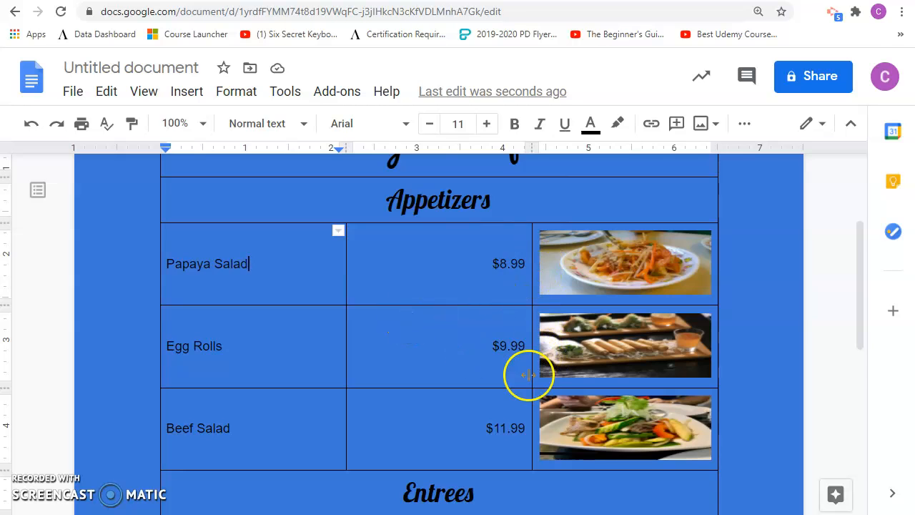
scroll(505, 371, "up", 2)
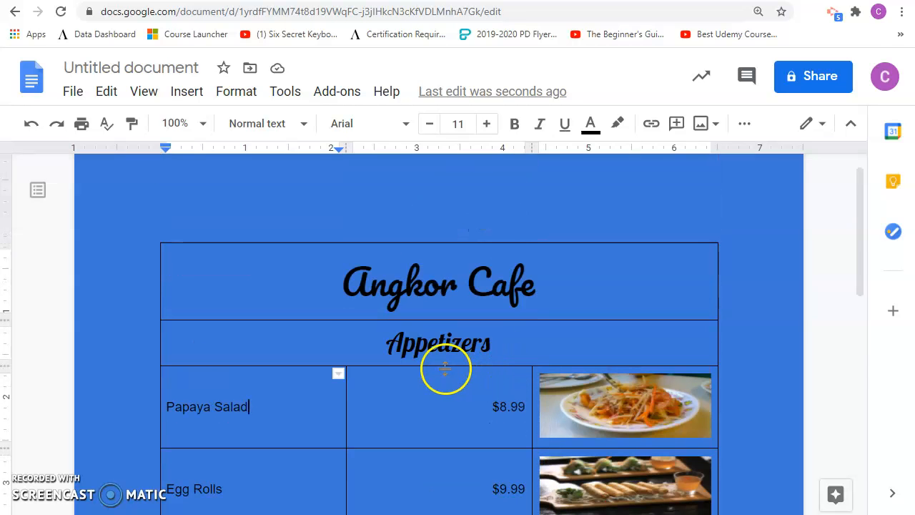
scroll(466, 390, "down", 2)
scroll(468, 392, "down", 5)
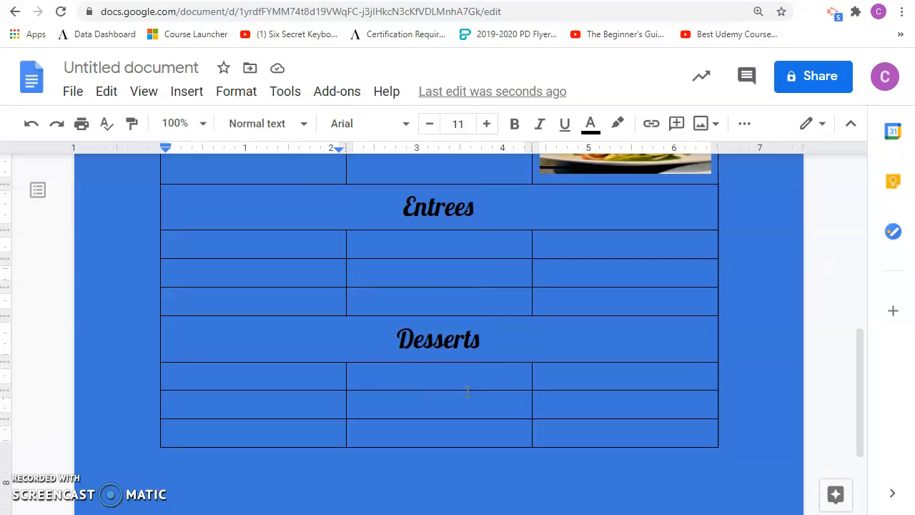
Add a dotted leader after Papaya Salad to fill its cell and another before its $8.99 price.
scroll(466, 389, "up", 6)
scroll(466, 390, "up", 1)
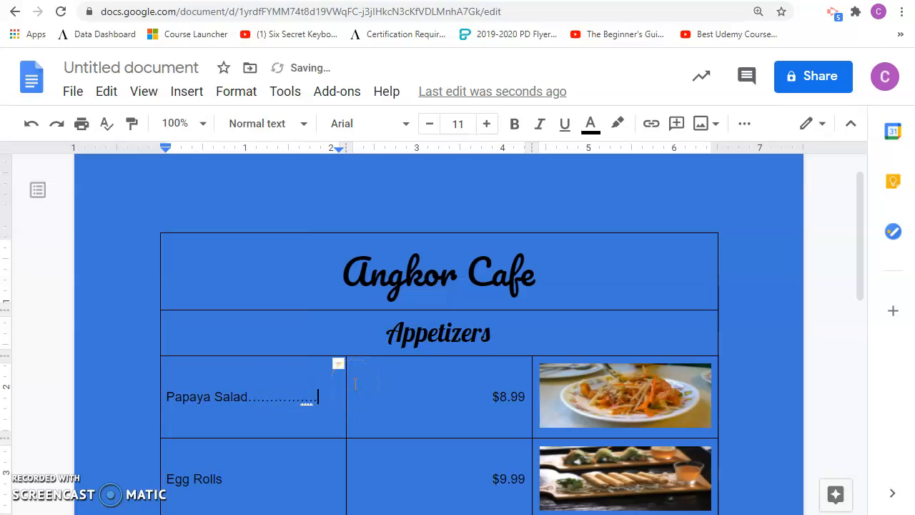
type("..")
key("BackSpace")
key("Tab")
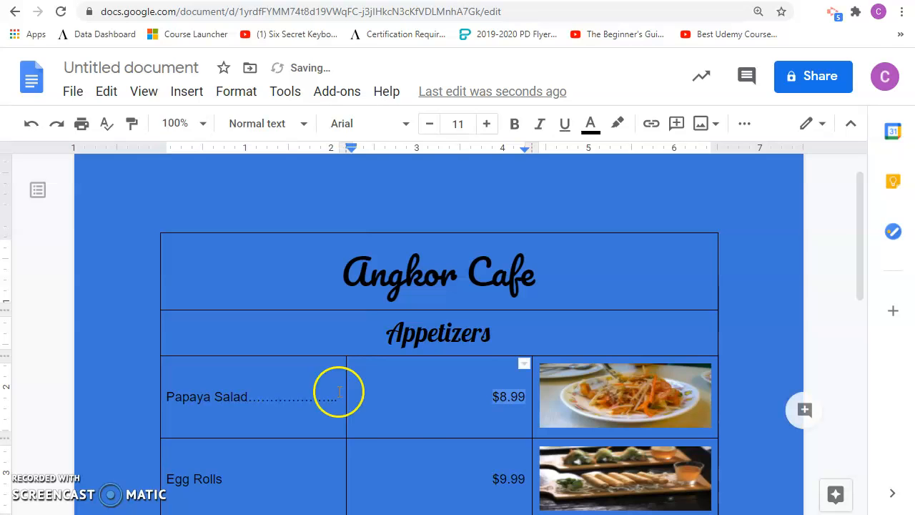
left_click(490, 397)
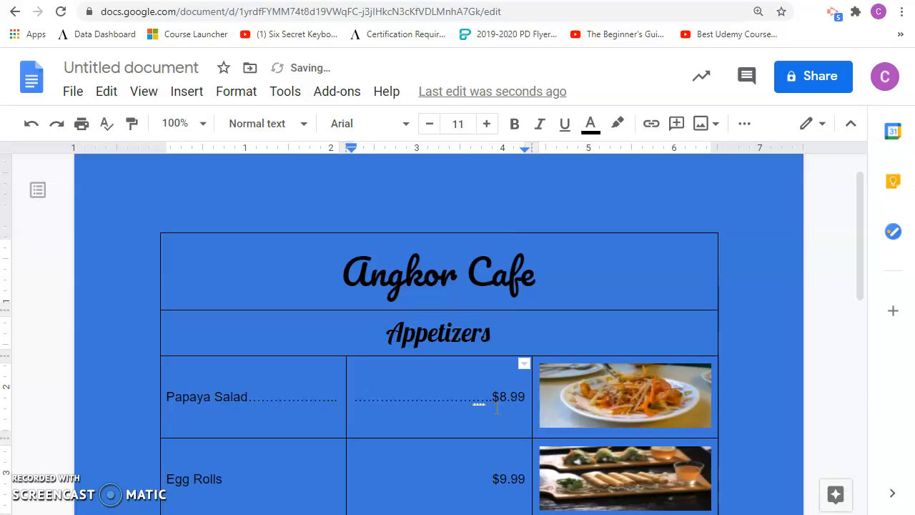
Add a dotted leader after Egg Rolls to fill its cell and another before its $9.99 price.
left_click(238, 477)
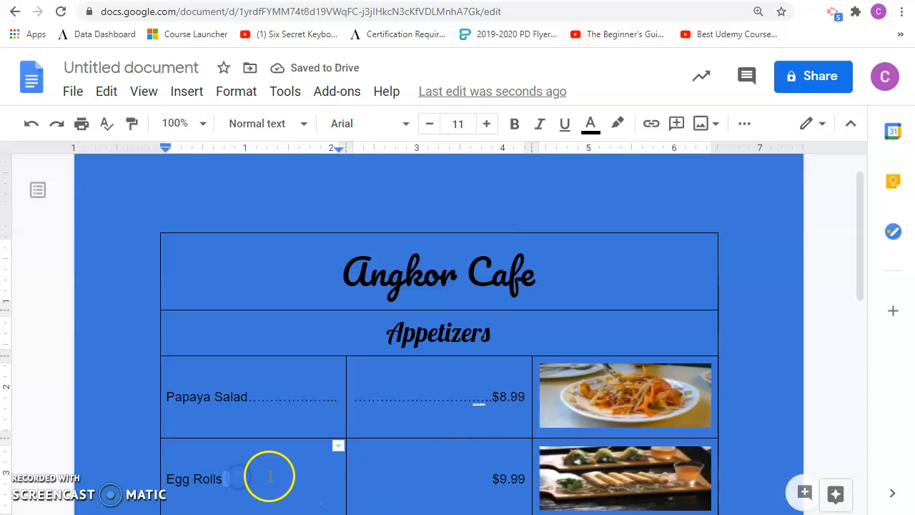
scroll(293, 482, "down", 2)
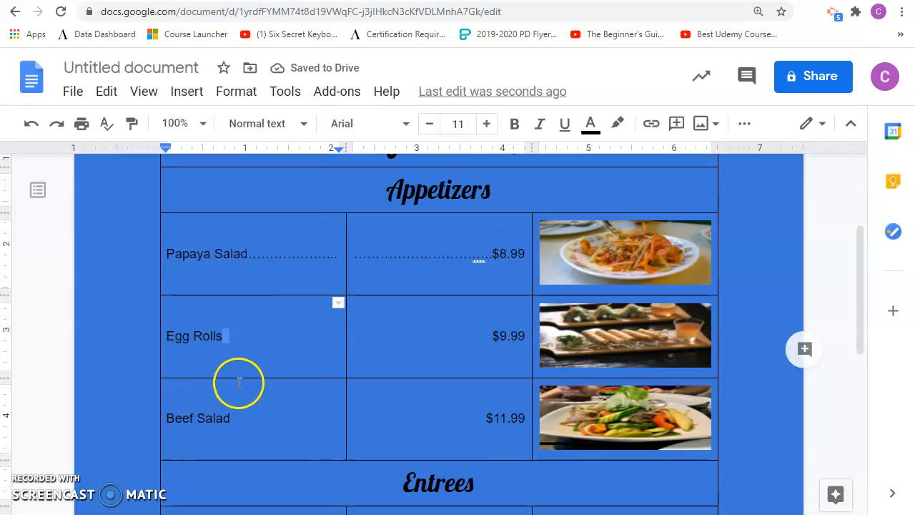
left_click(235, 331)
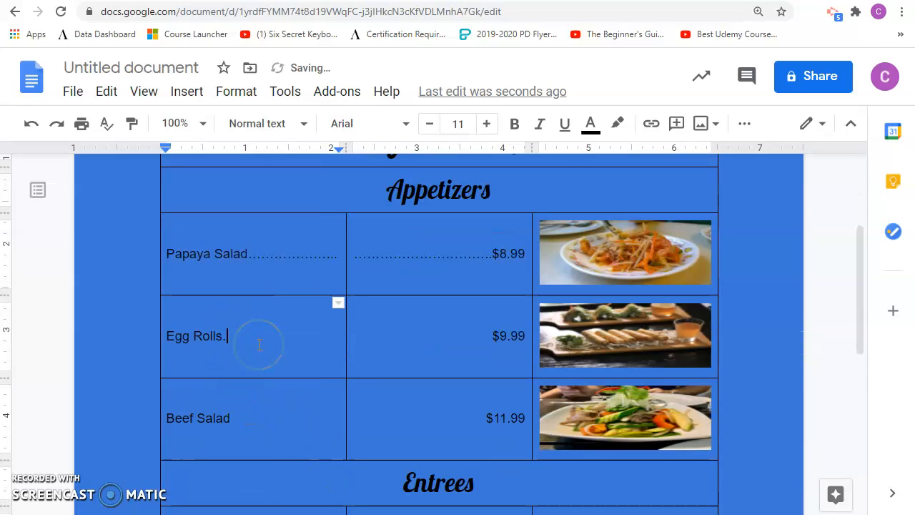
type("...")
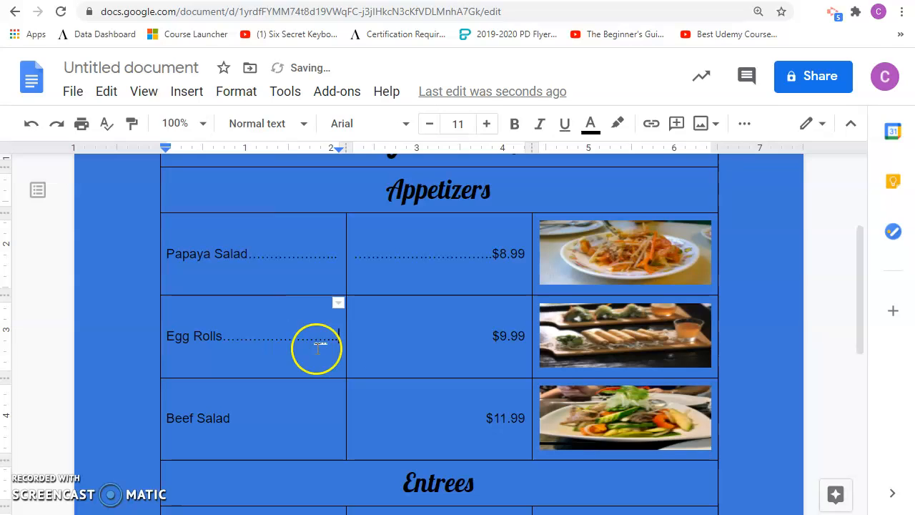
left_click(480, 336)
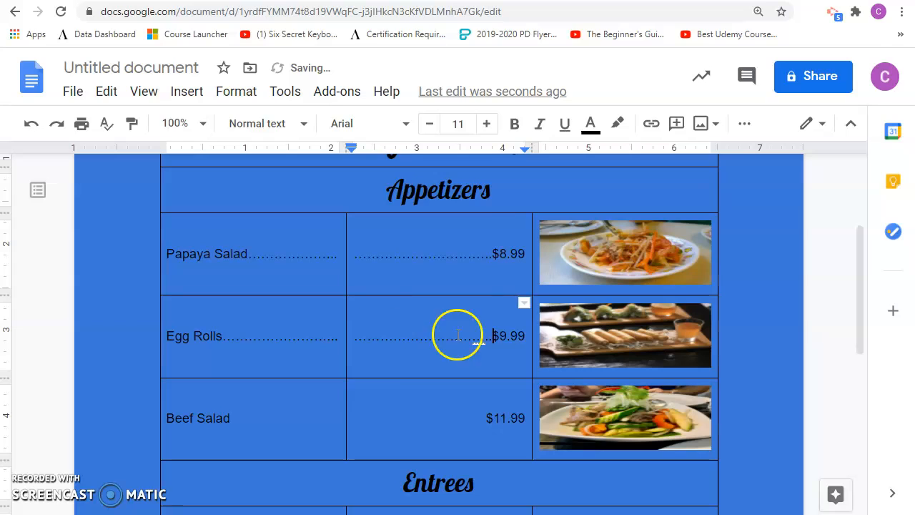
Add dotted leaders after Beef Salad and before its $11.99 price, trimming excess dots to keep the price on one line.
left_click(265, 420)
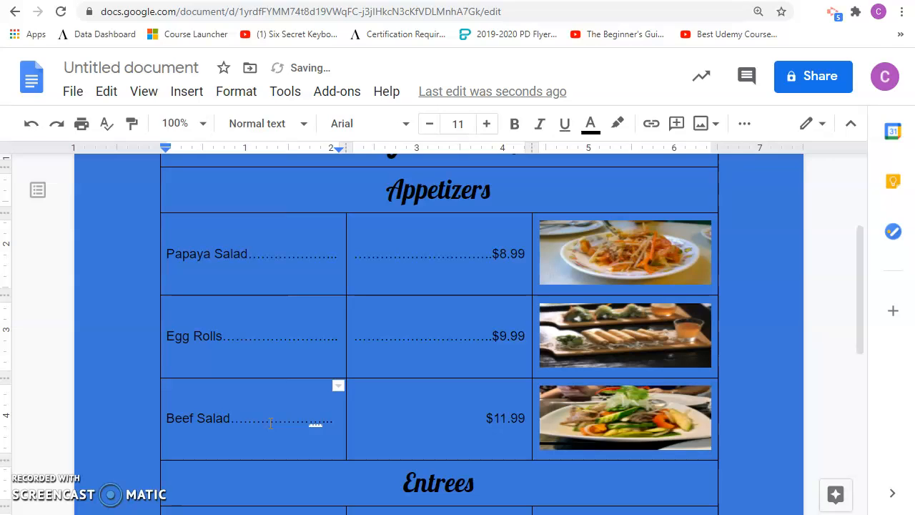
left_click(483, 417)
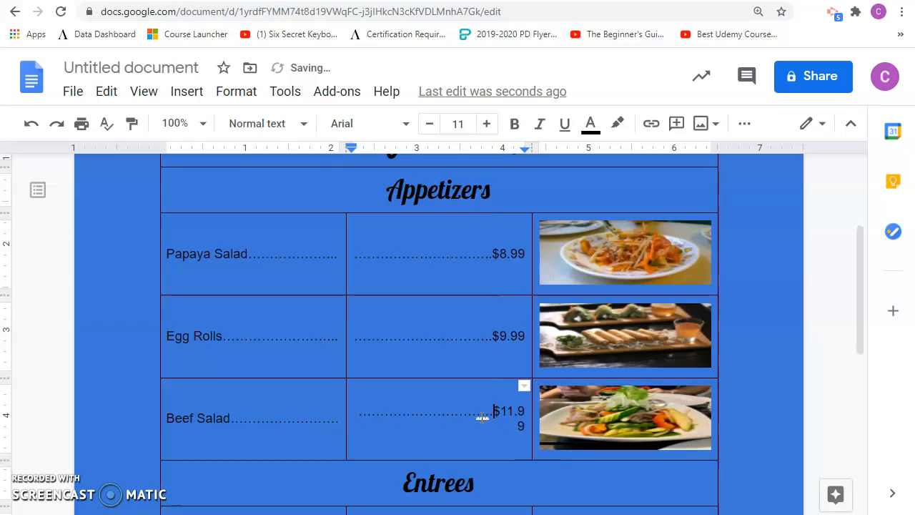
key("BackSpace")
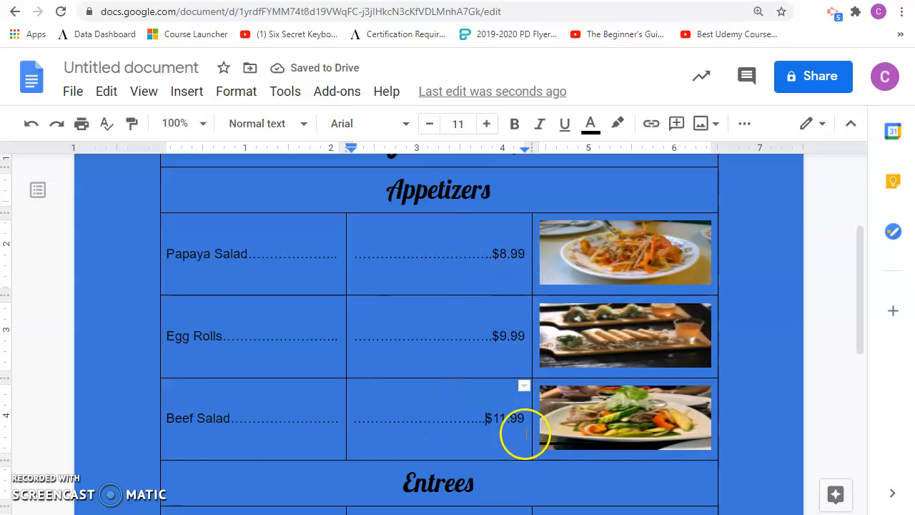
Set the menu table's border width to 0 pt and fill the Angkor Cafe title cell with light cornflower blue 2.
scroll(386, 473, "down", 3)
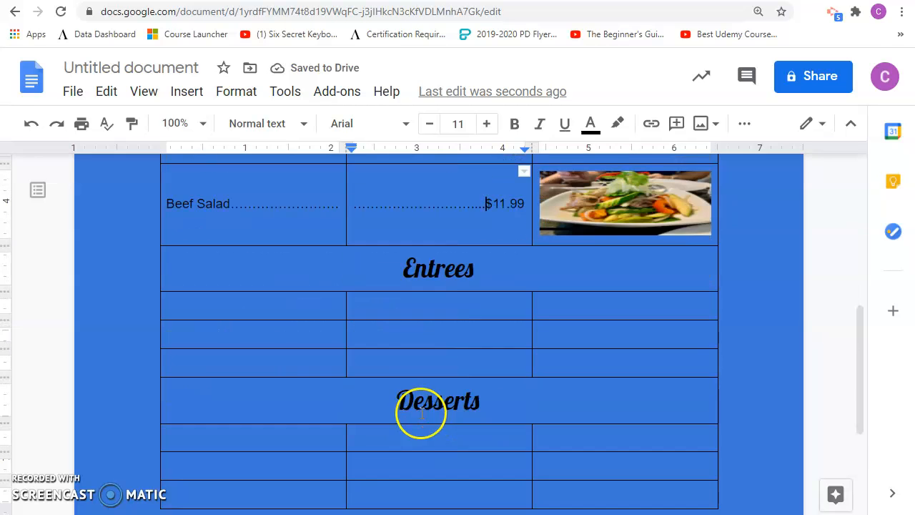
scroll(408, 400, "up", 2)
scroll(401, 367, "up", 3)
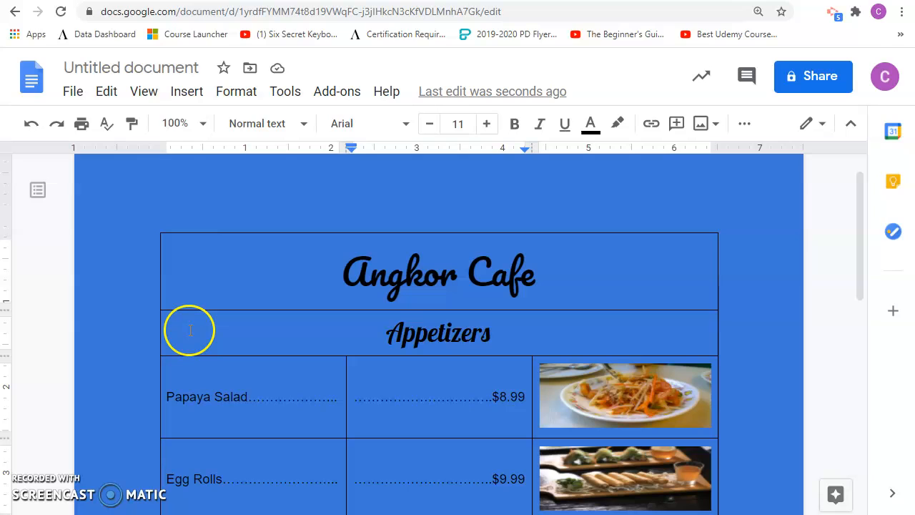
right_click(243, 293)
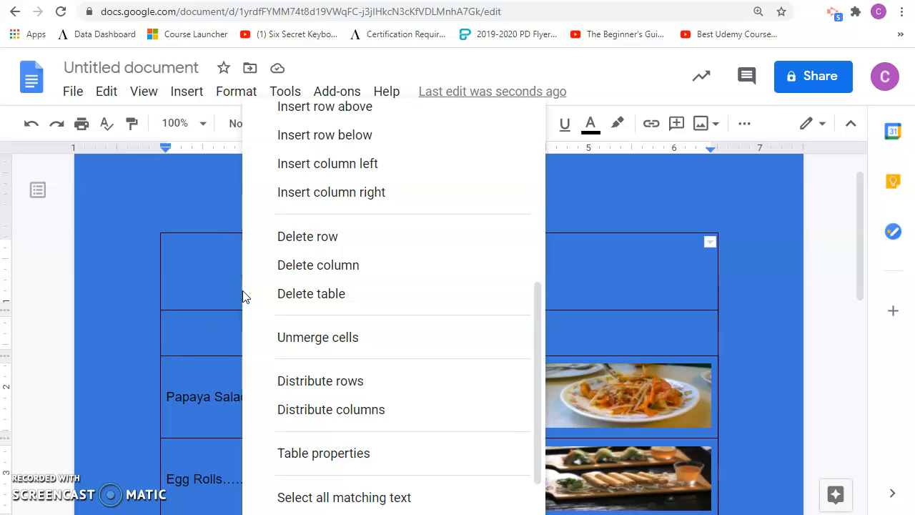
left_click(316, 452)
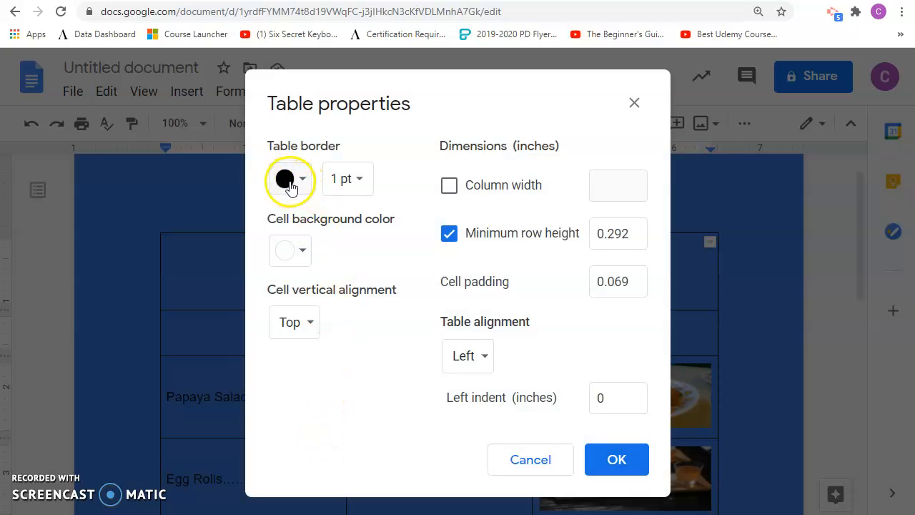
left_click(361, 180)
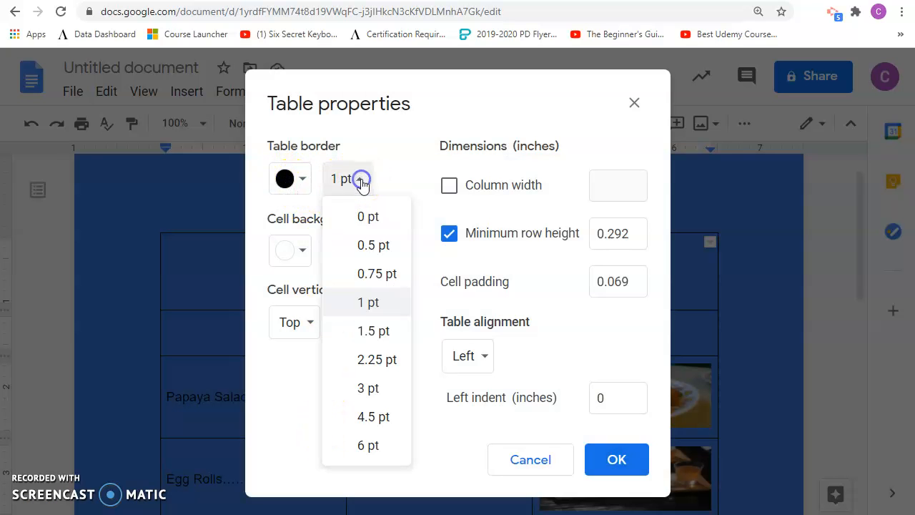
left_click(364, 217)
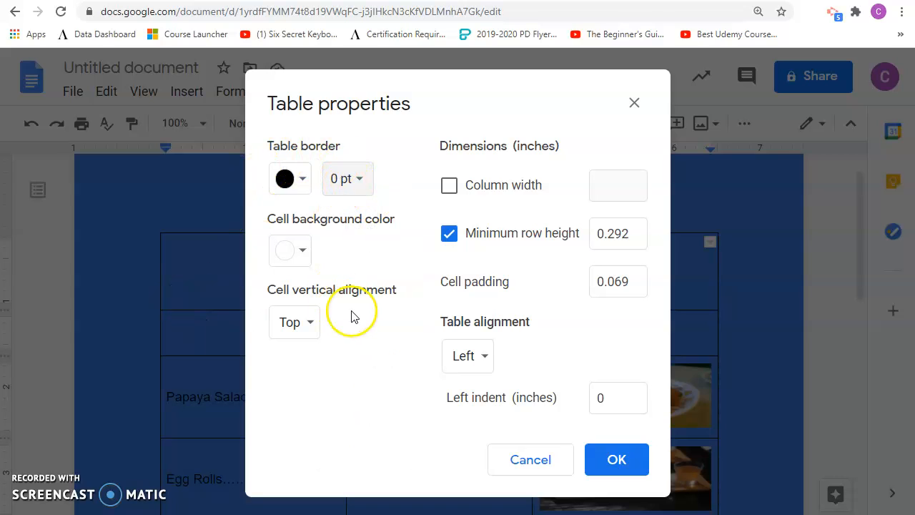
left_click(301, 254)
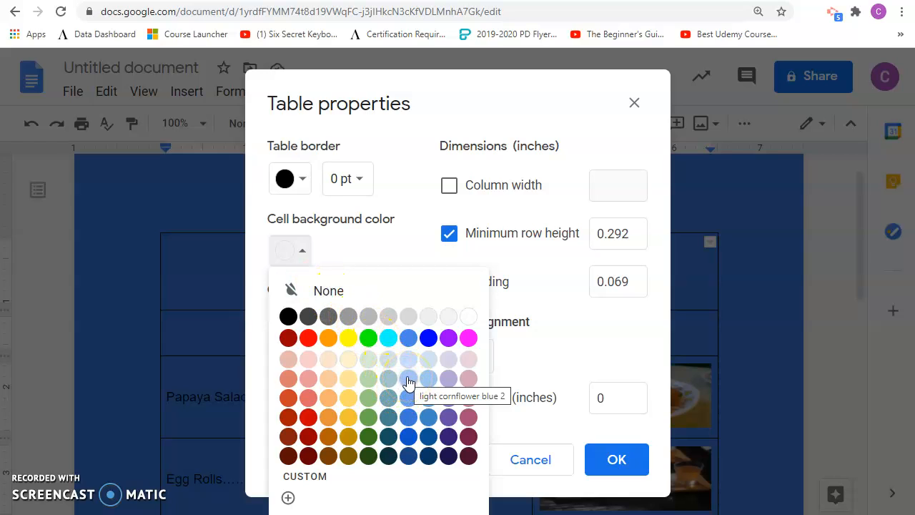
left_click(408, 379)
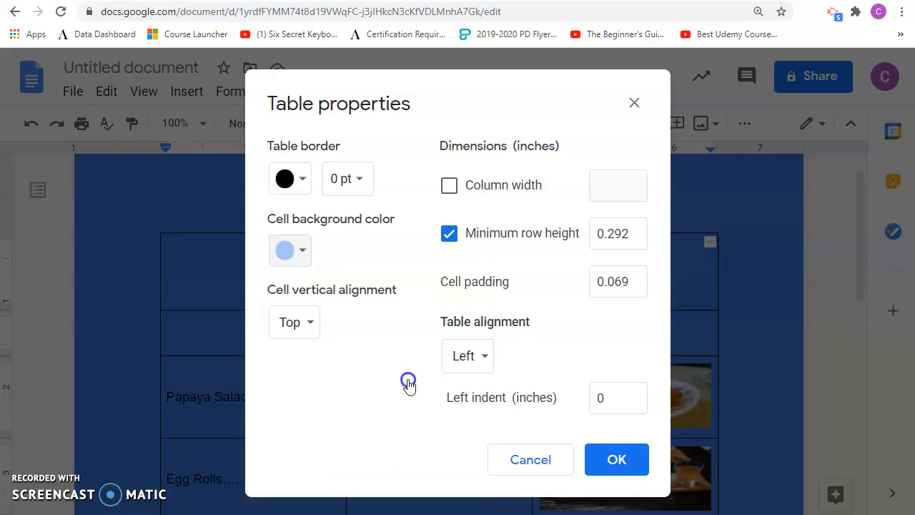
left_click(617, 461)
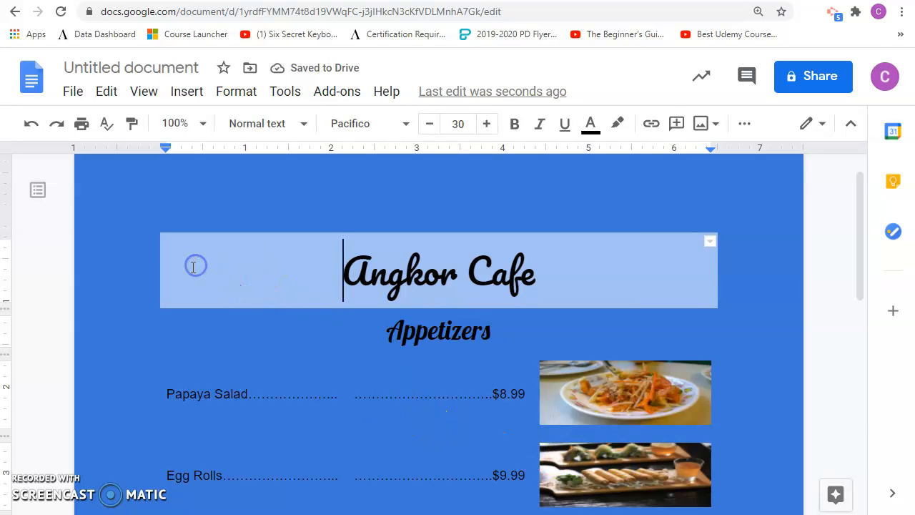
Fill every cell of the table, from the Angkor Cafe title through the last Desserts row, with the lightest cornflower blue.
left_click_drag(238, 306, 427, 335)
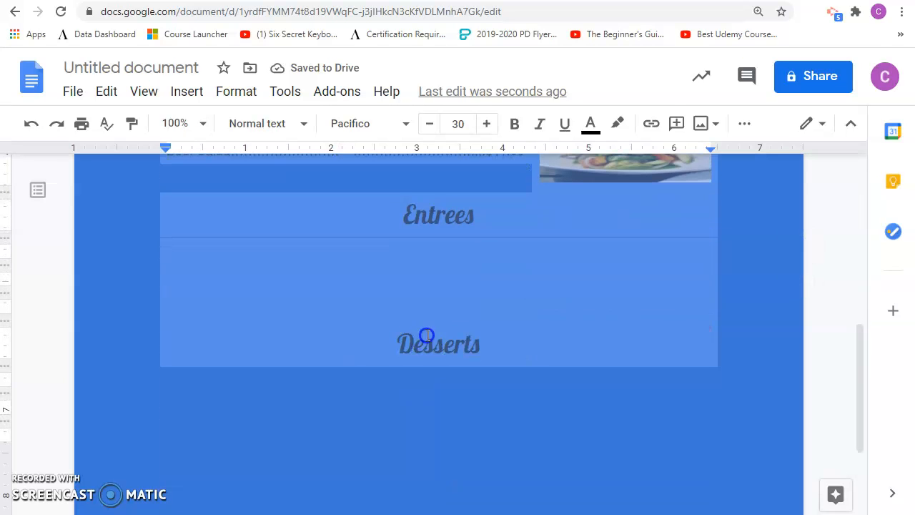
left_click_drag(532, 343, 552, 479)
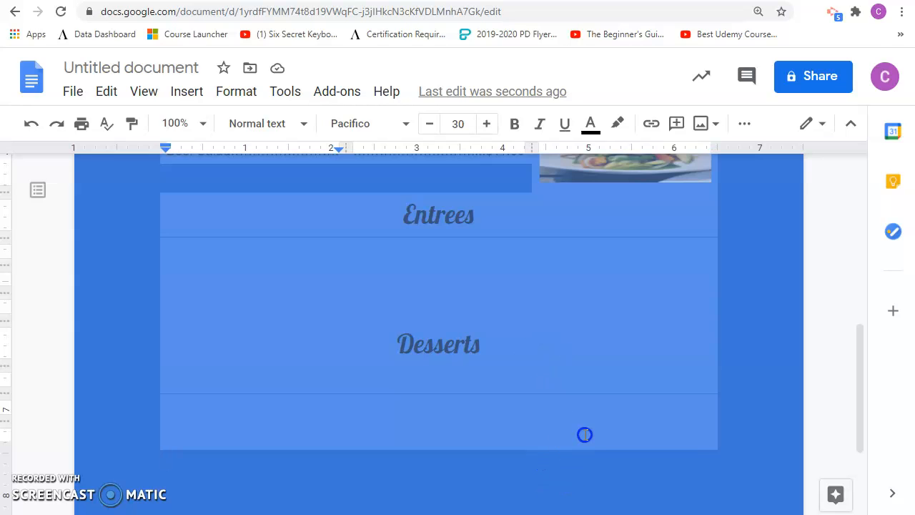
right_click(244, 336)
left_click(301, 469)
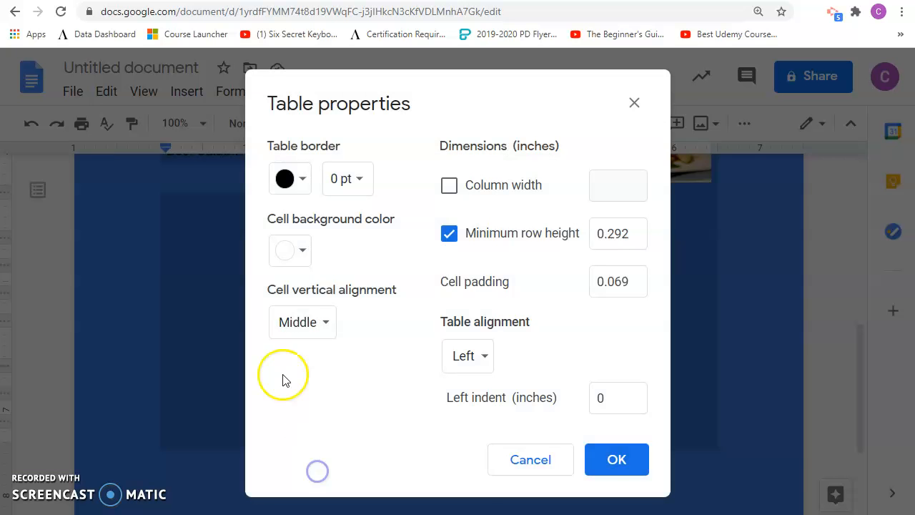
left_click(301, 253)
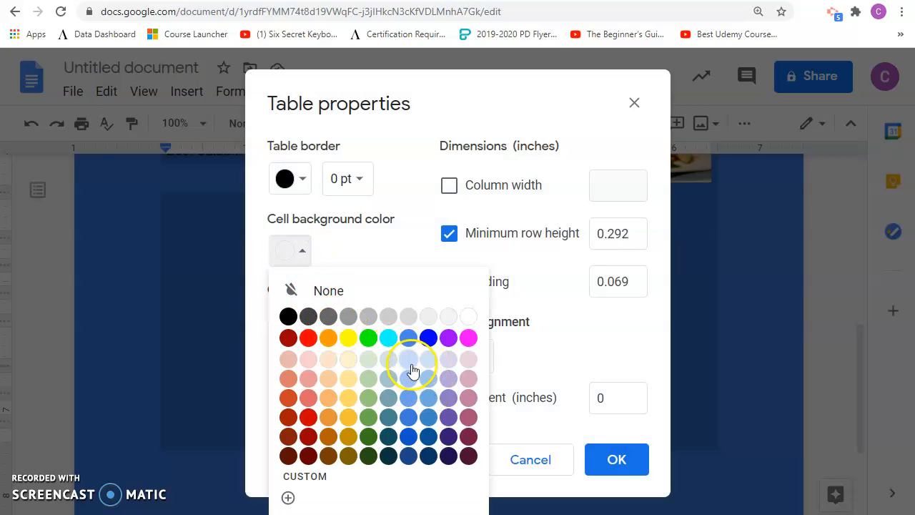
left_click(411, 366)
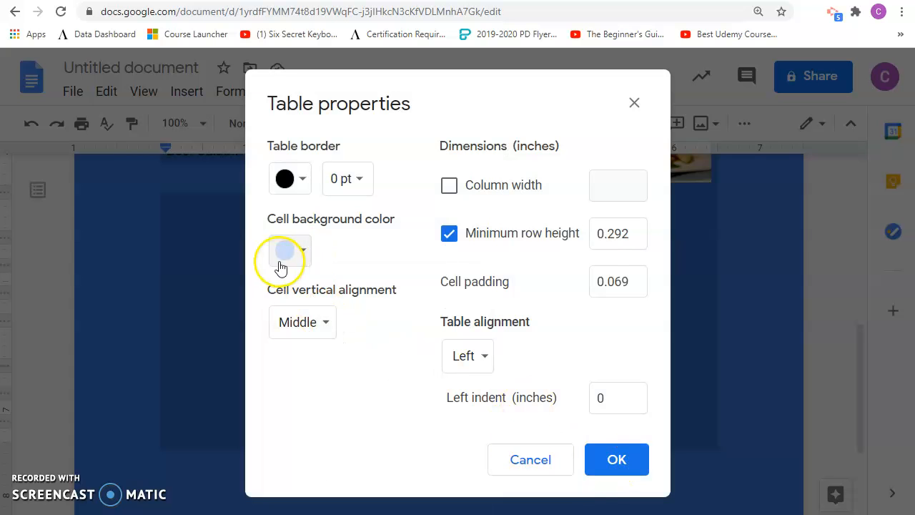
left_click(607, 460)
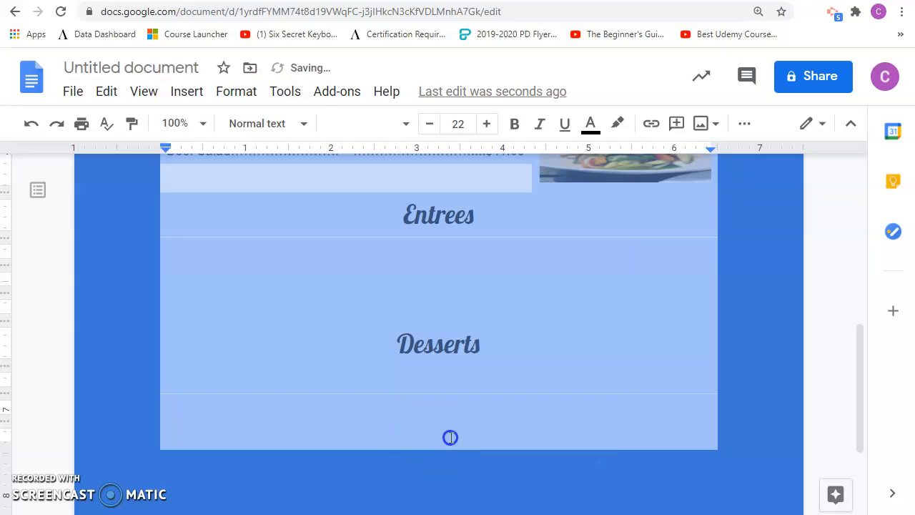
left_click(449, 437)
Review the menu's borderless layout and background shading from the Angkor Cafe title through the Desserts section.
scroll(501, 433, "up", 5)
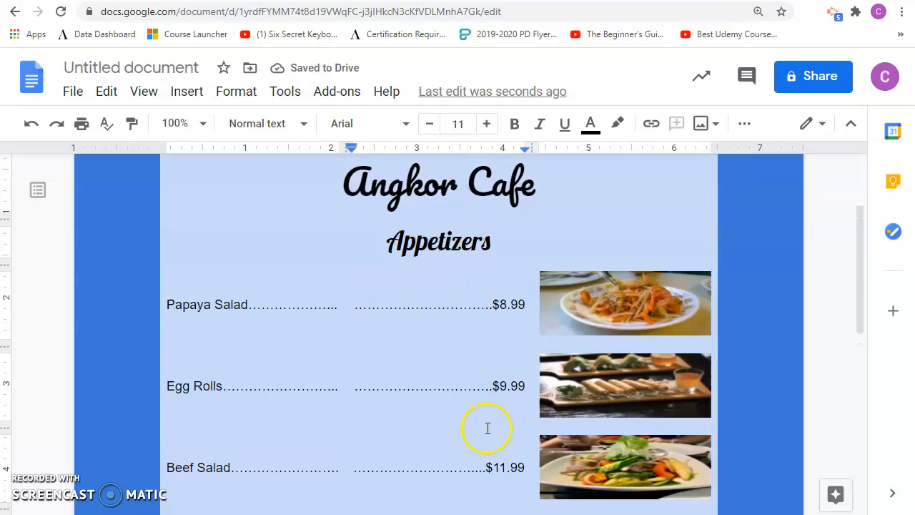
scroll(485, 427, "down", 5)
left_click(395, 420)
left_click(345, 451)
scroll(468, 404, "up", 5)
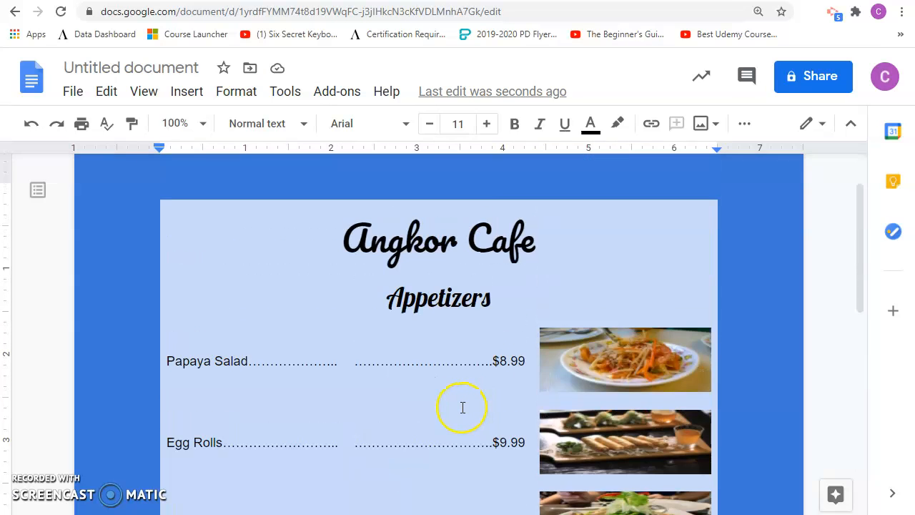
scroll(462, 407, "down", 5)
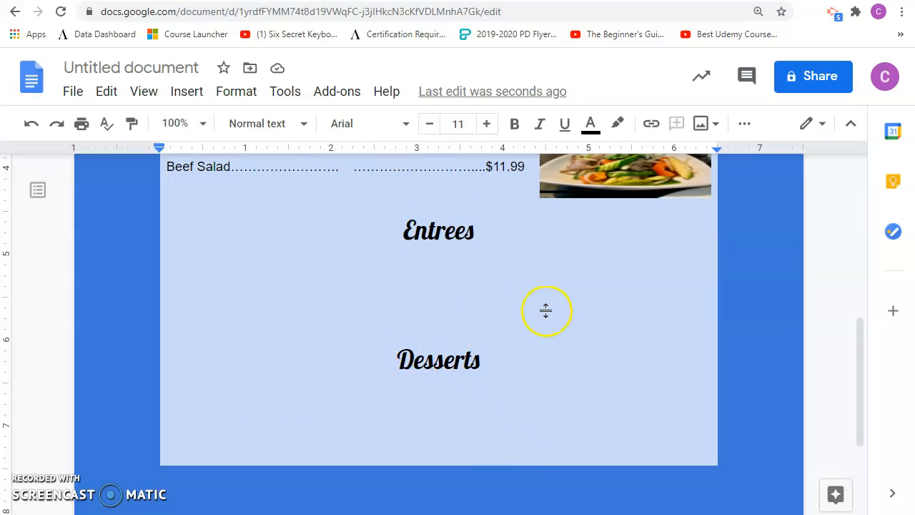
scroll(483, 408, "up", 5)
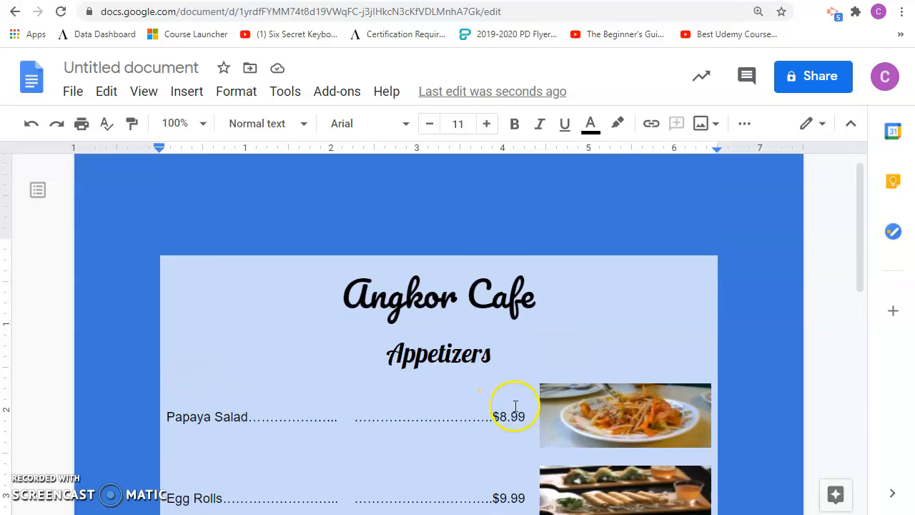
scroll(501, 386, "down", 2)
scroll(271, 315, "up", 1)
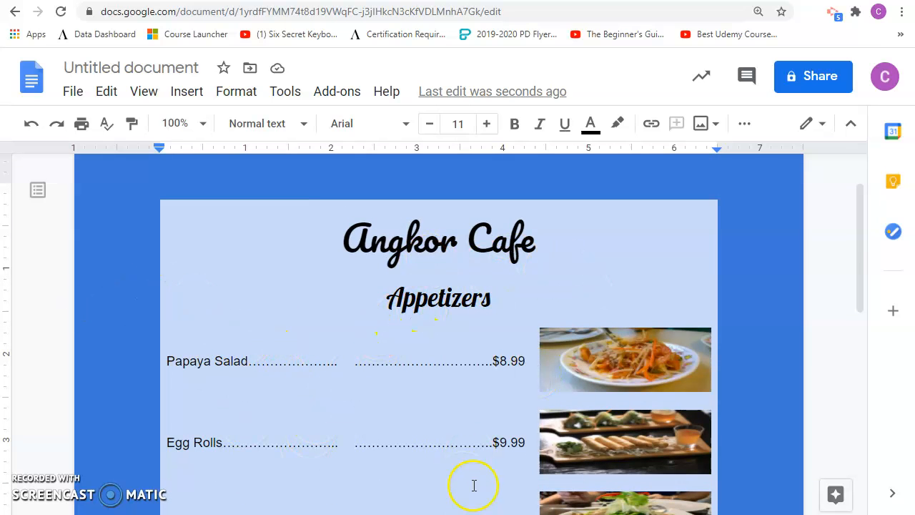
scroll(468, 463, "down", 6)
scroll(468, 462, "up", 3)
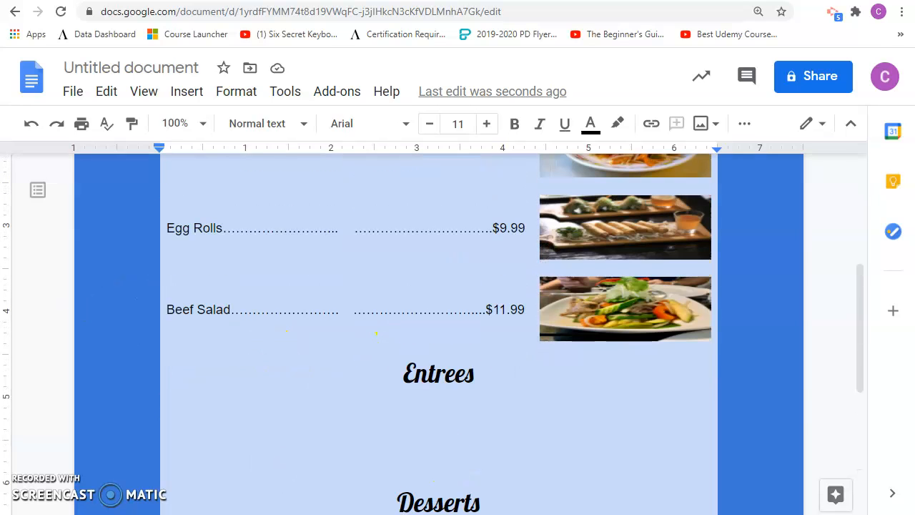